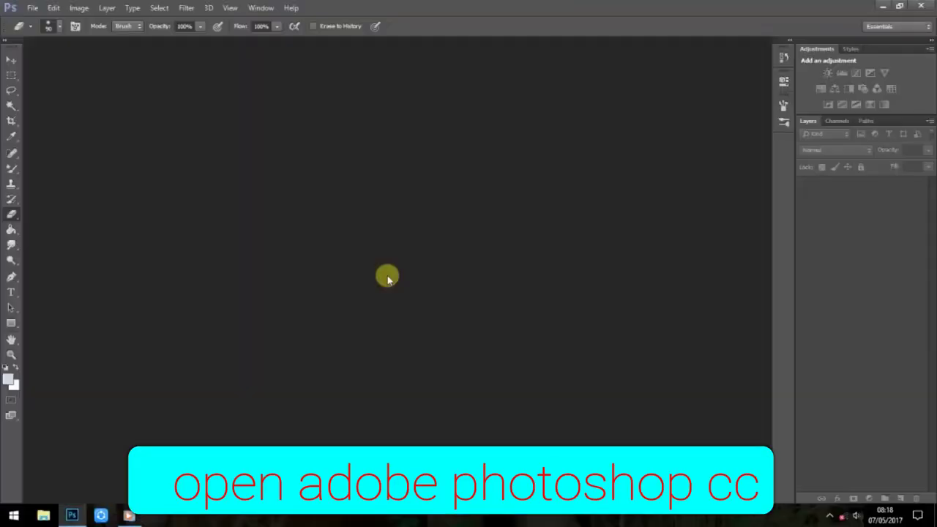
Open the photo IMG_4068 from the New folder location
key("ctrl+o")
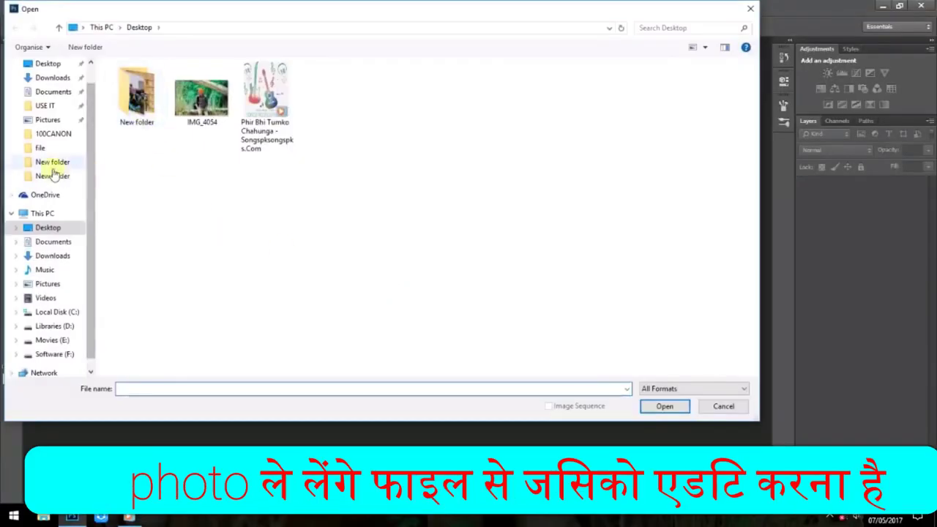
left_click(52, 162)
left_click(144, 167)
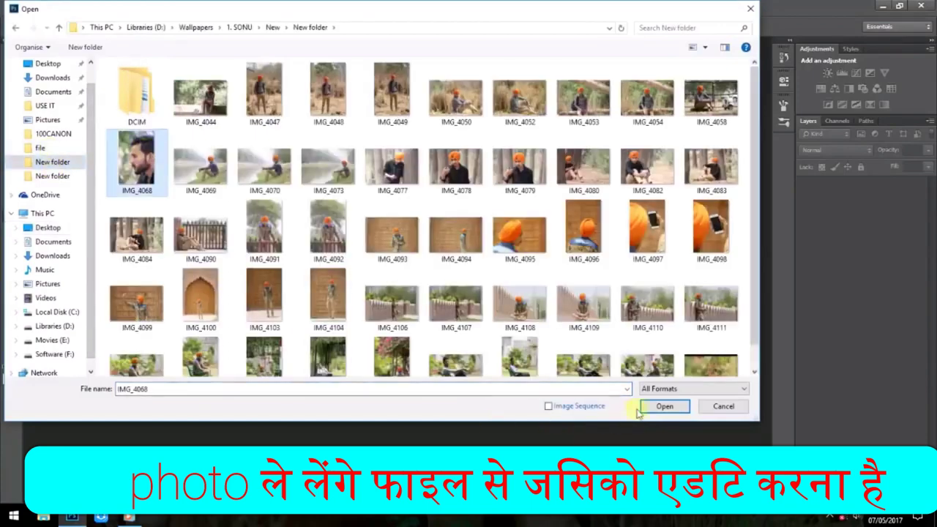
left_click(649, 405)
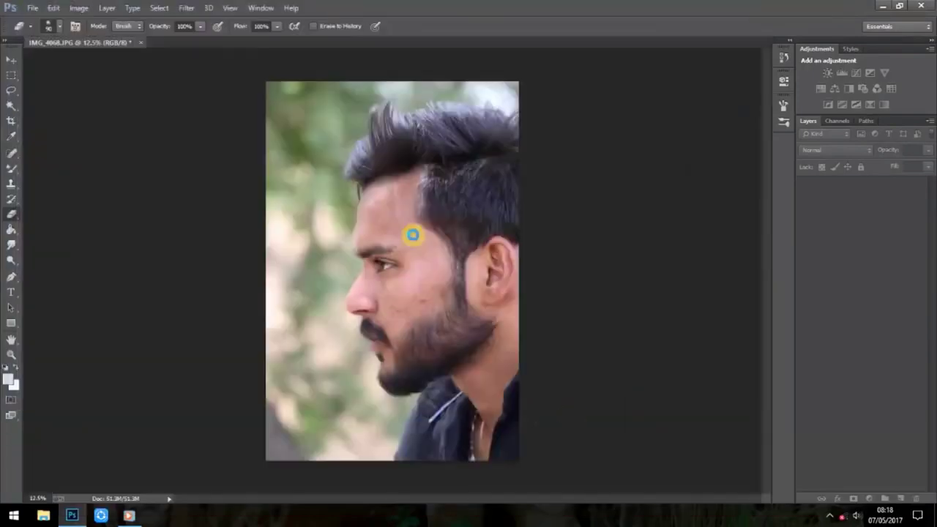
Zoom in on the cheek and beard and ready the Spot Healing Brush with a set size
scroll(422, 239, "up", 2)
scroll(422, 237, "up", 4)
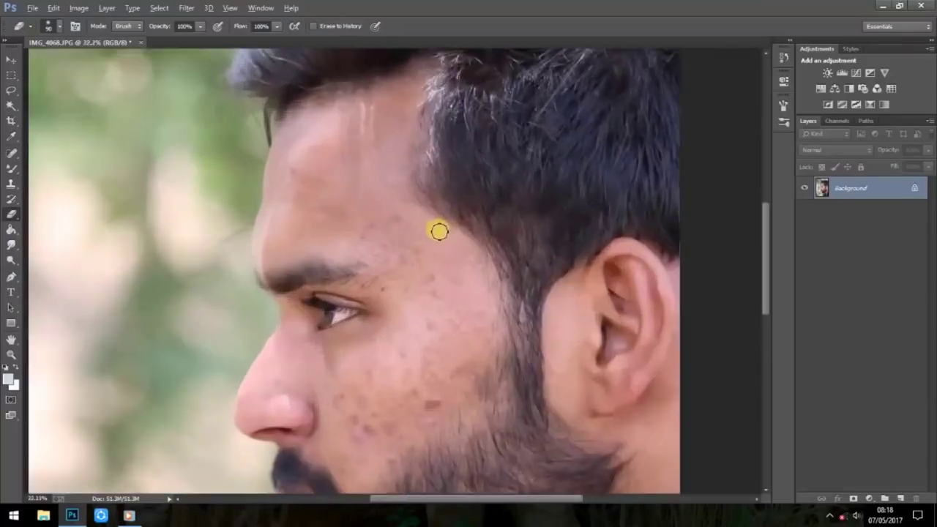
scroll(495, 377, "up", 3)
scroll(496, 356, "up", 2)
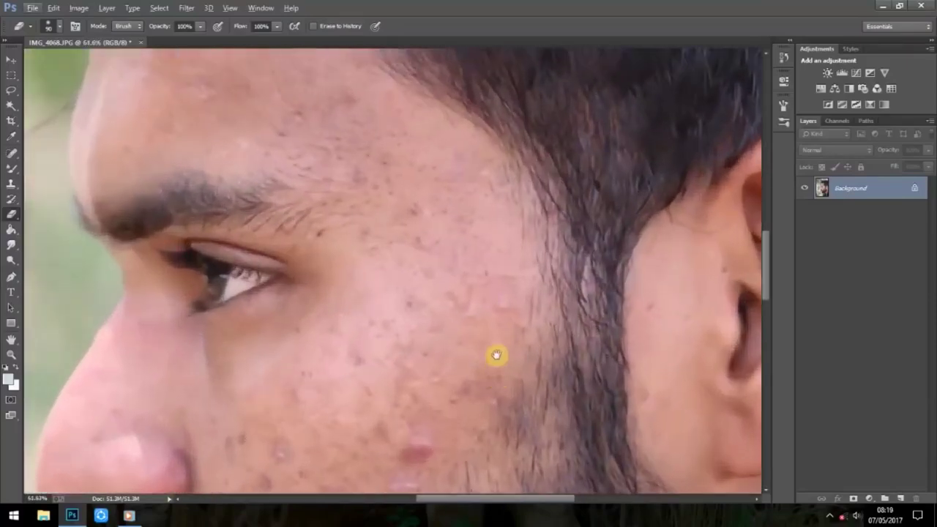
left_click_drag(496, 355, 487, 215)
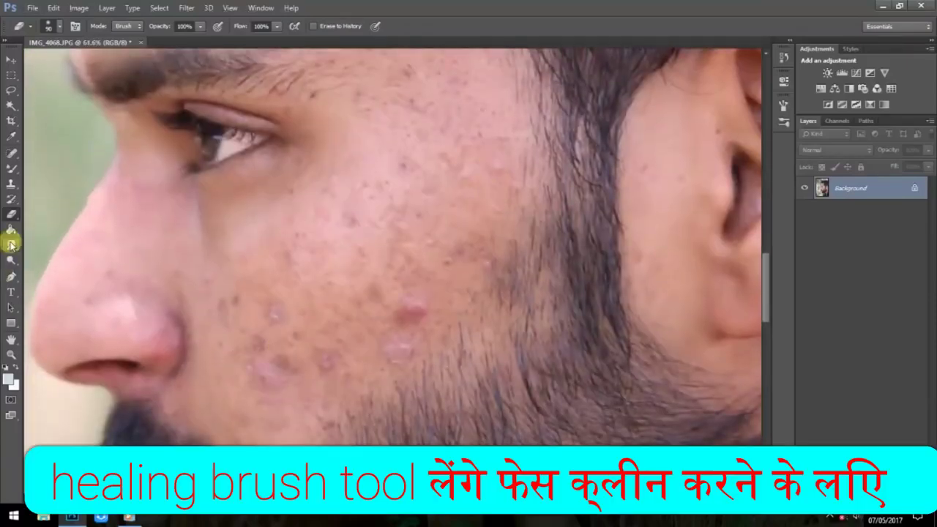
left_click(11, 152)
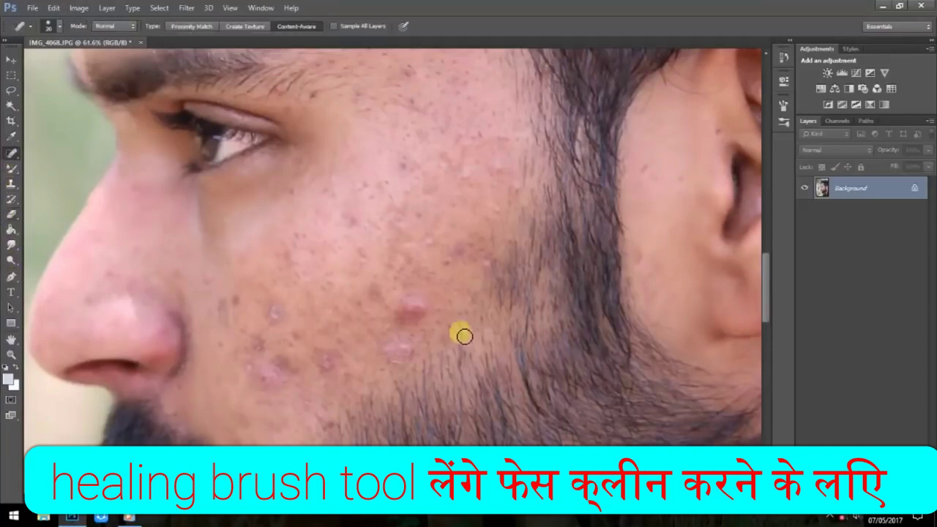
left_click(48, 27)
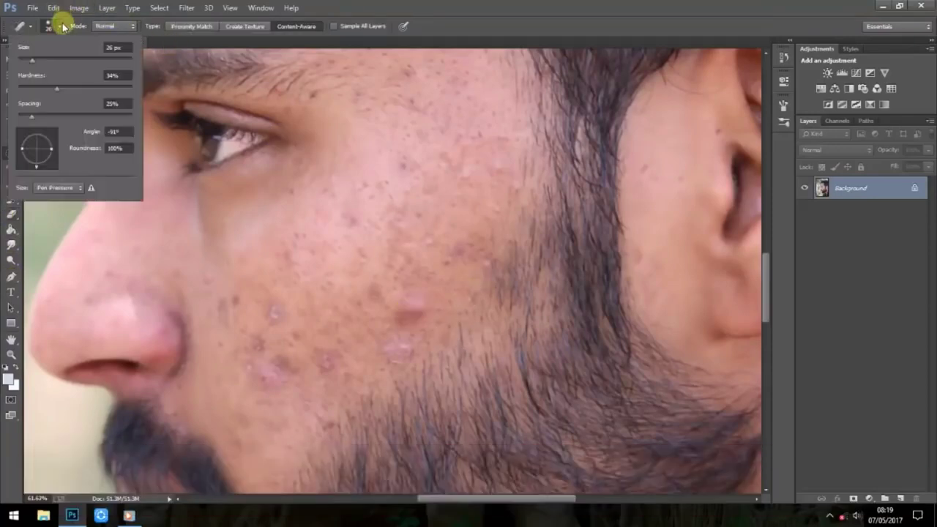
left_click(410, 308)
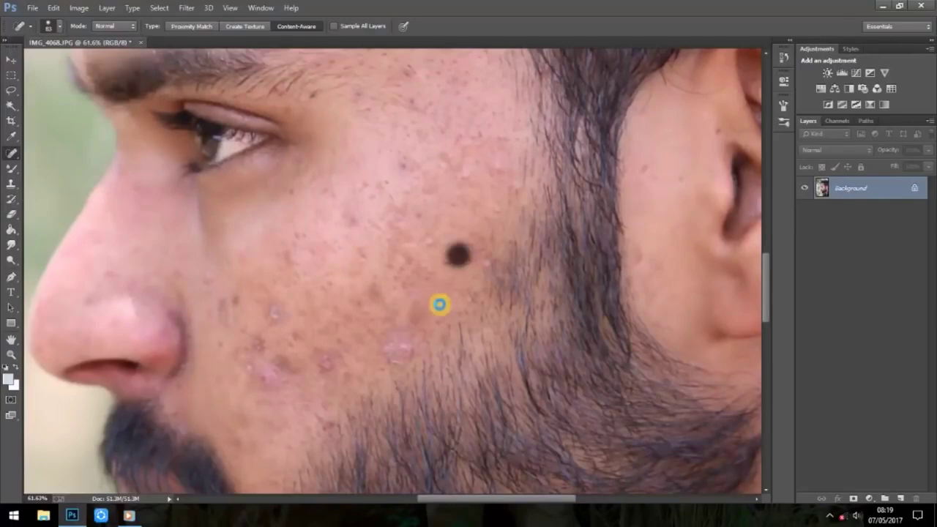
Heal the dark mole and blemishes on the cheek, beside the nose and below the eye
left_click(458, 254)
scroll(445, 192, "down", 3)
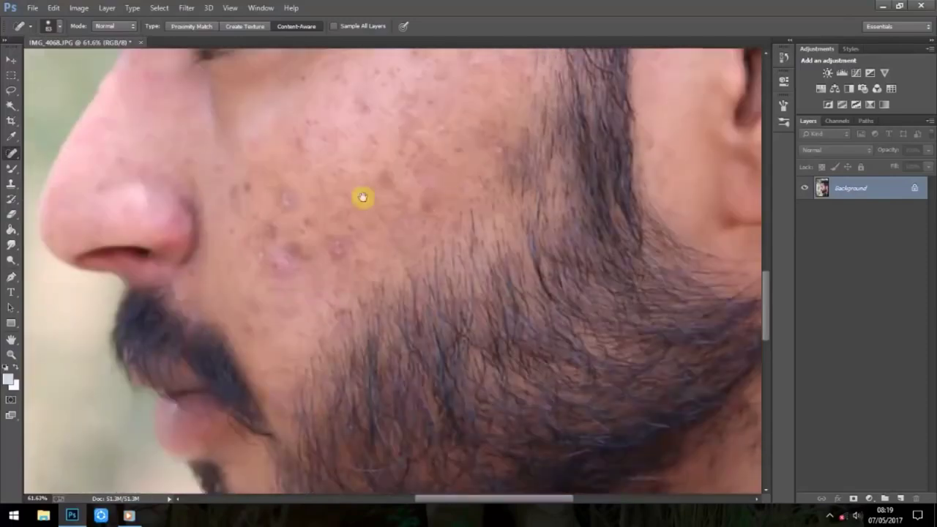
scroll(358, 220, "up", 1)
left_click(308, 293)
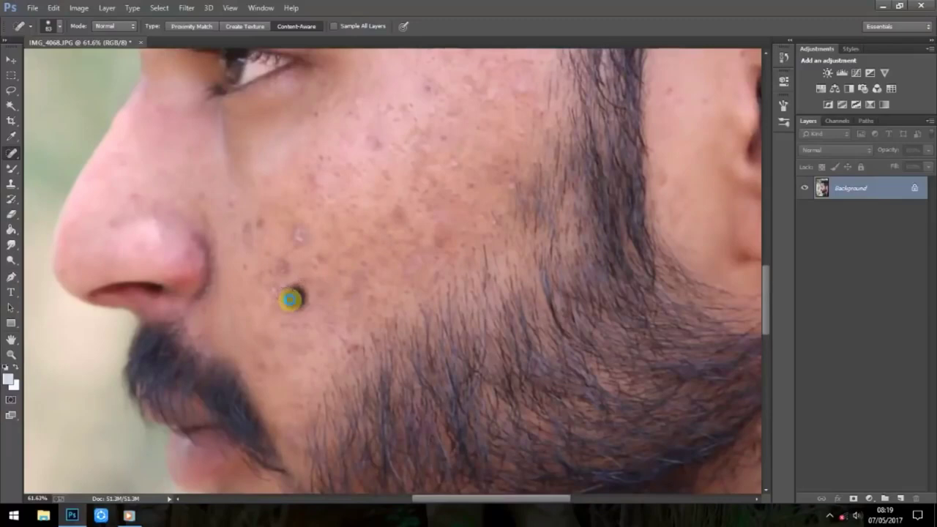
left_click(283, 273)
left_click_drag(293, 250, 299, 240)
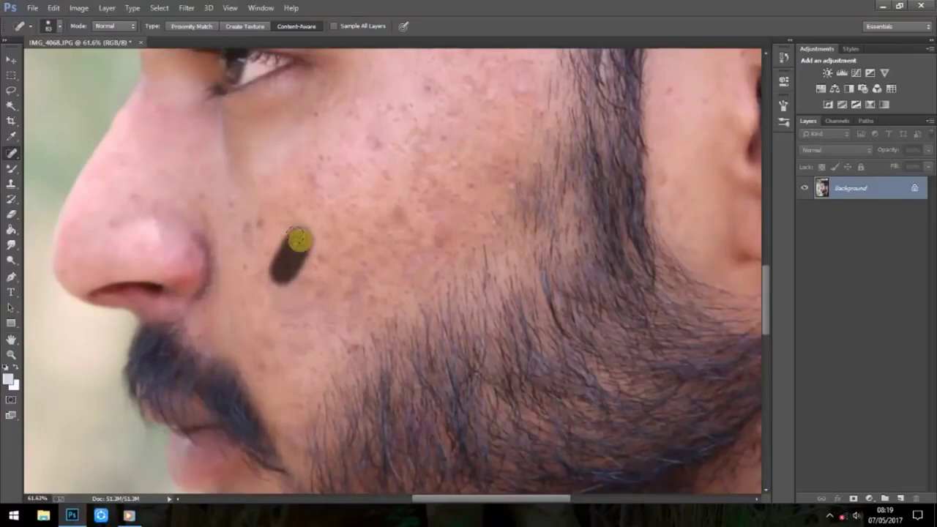
left_click(253, 228)
scroll(366, 234, "down", 2)
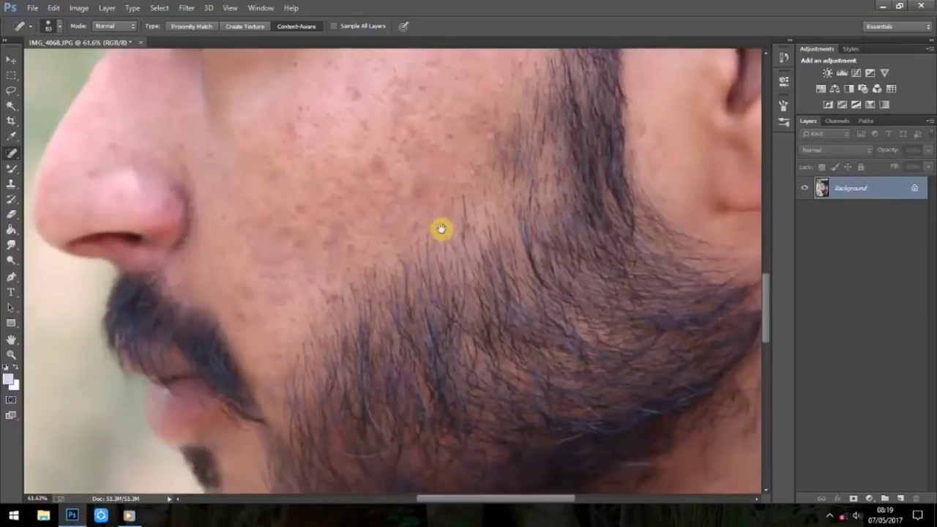
scroll(358, 293, "up", 2)
left_click(402, 270)
Heal spots higher on the cheek, above the eyebrow and across the forehead
scroll(443, 293, "up", 3)
left_click(397, 104)
left_click(489, 204)
scroll(442, 292, "up", 3)
scroll(443, 292, "up", 3)
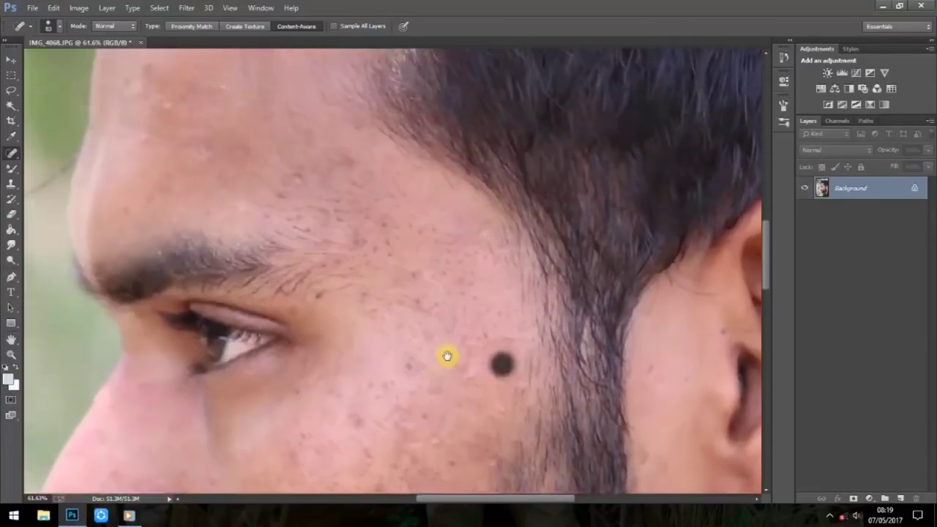
left_click(341, 196)
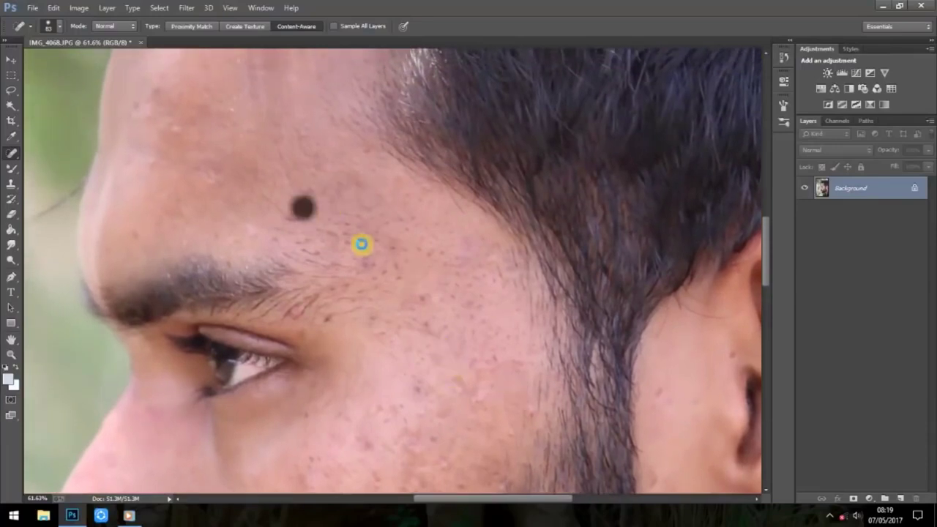
left_click_drag(461, 275, 473, 342)
scroll(464, 212, "up", 3)
scroll(385, 286, "down", 5)
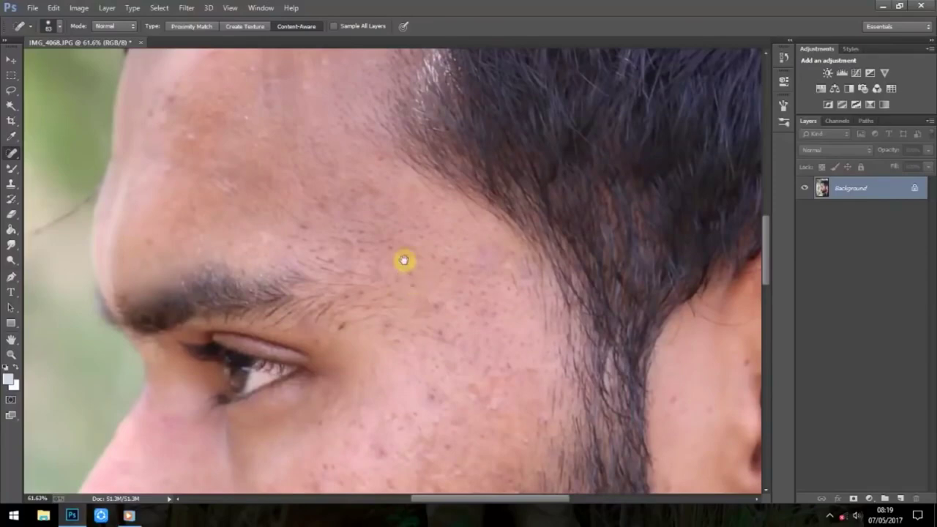
left_click_drag(403, 261, 479, 444)
left_click_drag(229, 287, 249, 271)
Heal the remaining spots on the lower cheek near the beard and ear
scroll(307, 247, "down", 5)
scroll(315, 262, "down", 5)
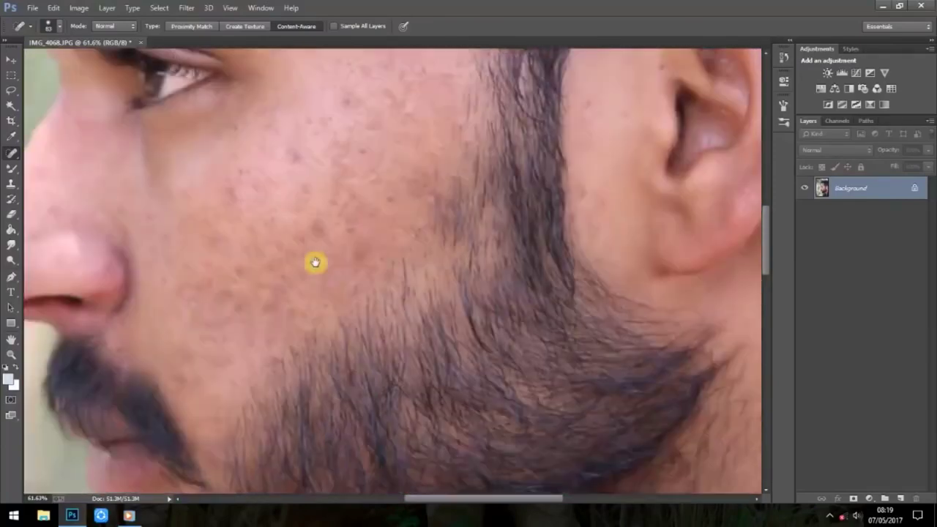
left_click(276, 122)
left_click_drag(322, 154, 343, 312)
left_click(594, 316)
left_click(627, 237)
left_click(670, 190)
scroll(469, 286, "down", 2)
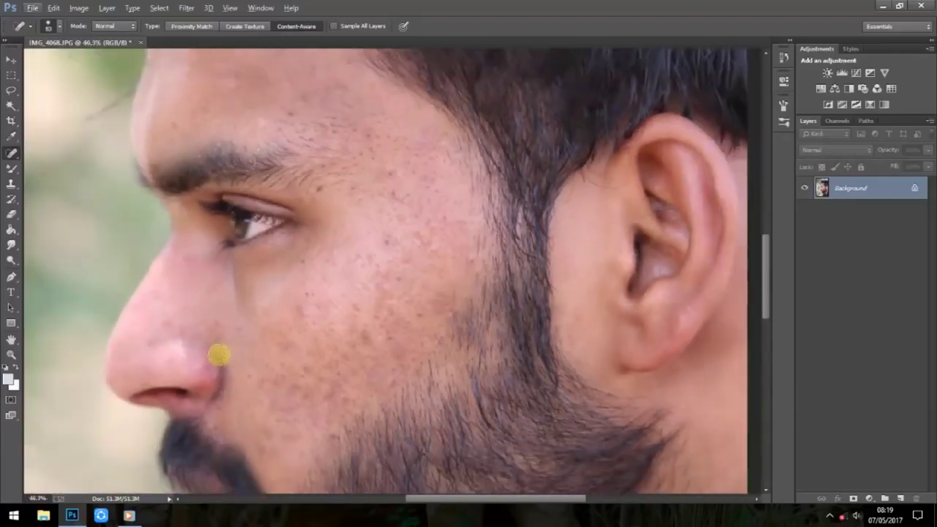
scroll(219, 355, "up", 1)
Set the Mixer Brush to 14% flow and about 419 px, then dismiss the size-limit warning
left_click(11, 167)
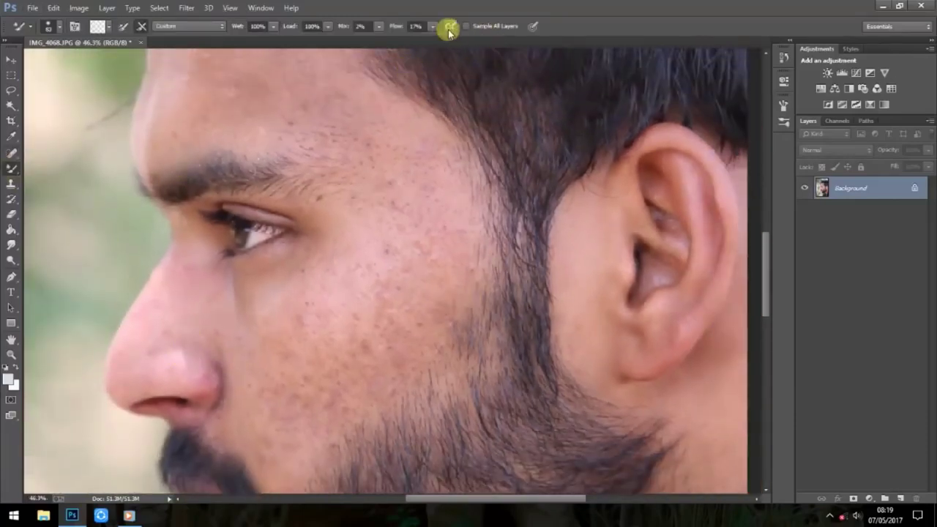
left_click(433, 27)
left_click_drag(442, 42, 431, 48)
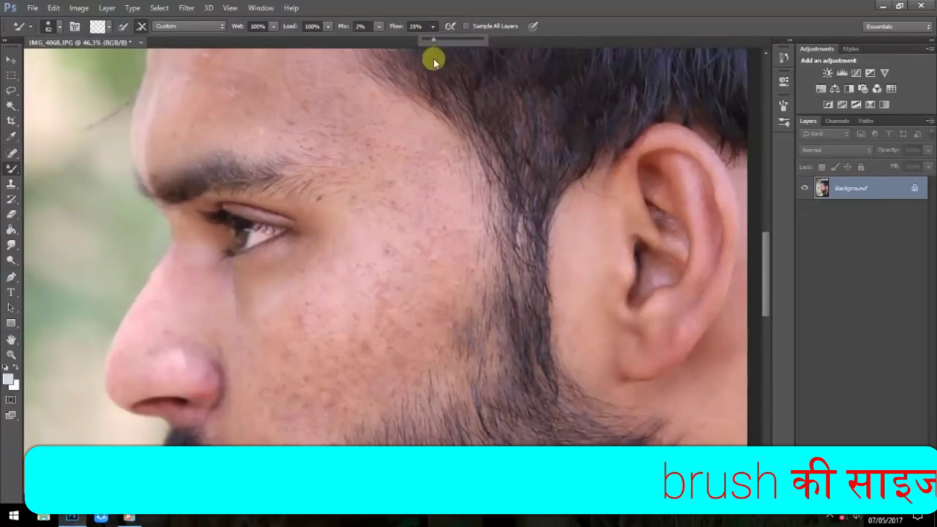
left_click(274, 28)
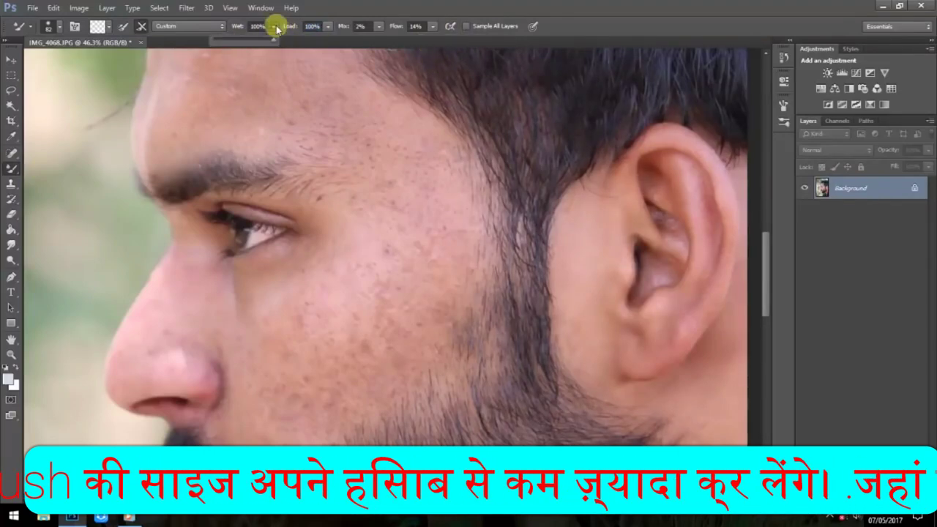
left_click(59, 27)
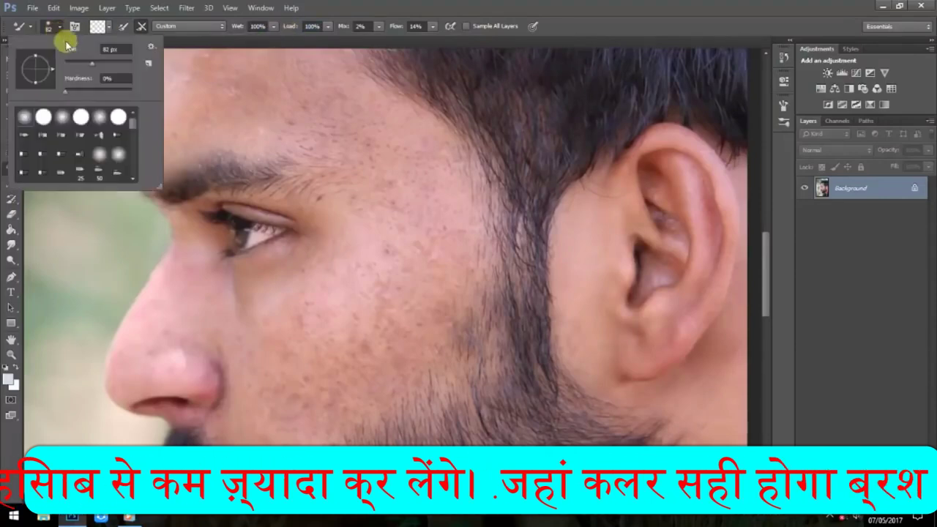
left_click_drag(106, 71, 120, 71)
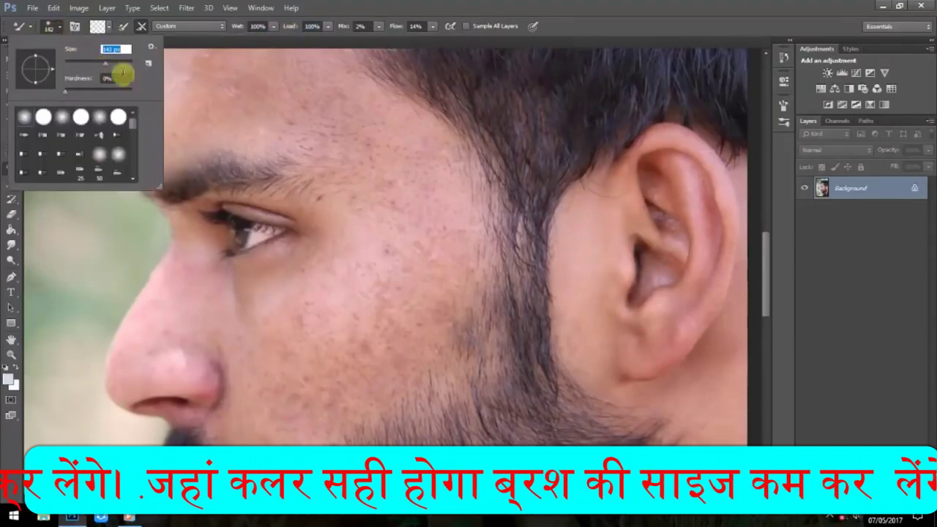
left_click_drag(119, 63, 123, 62)
key("Return")
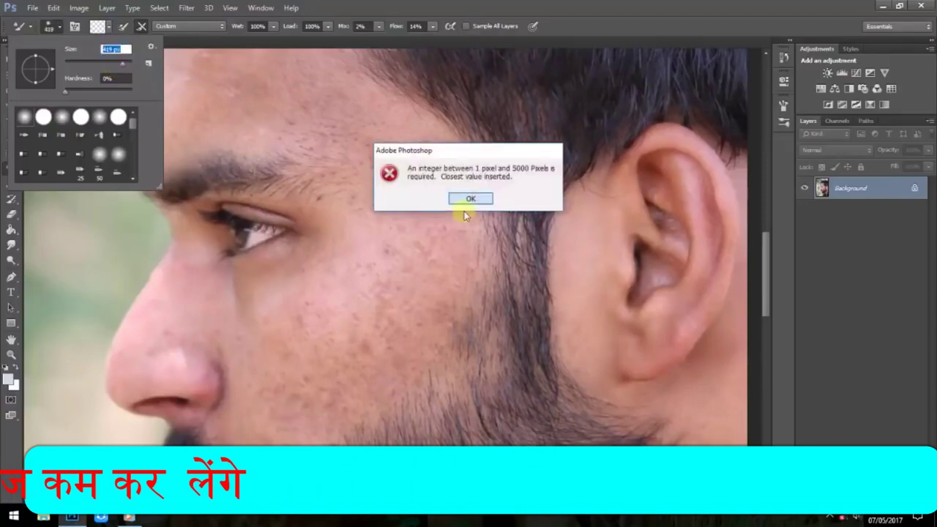
left_click(477, 197)
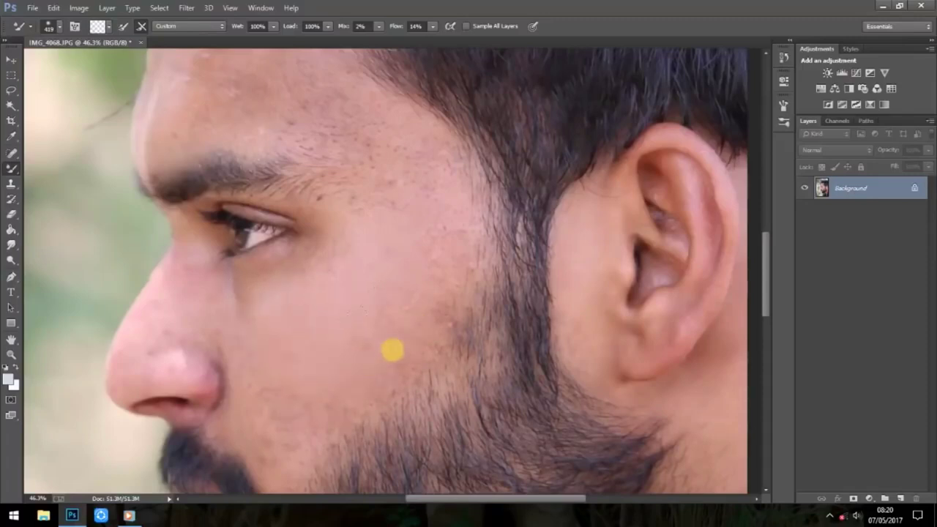
Paint mixer-brush strokes over the beard-side cheek, eye, temple and forehead skin
left_click_drag(386, 344, 430, 233)
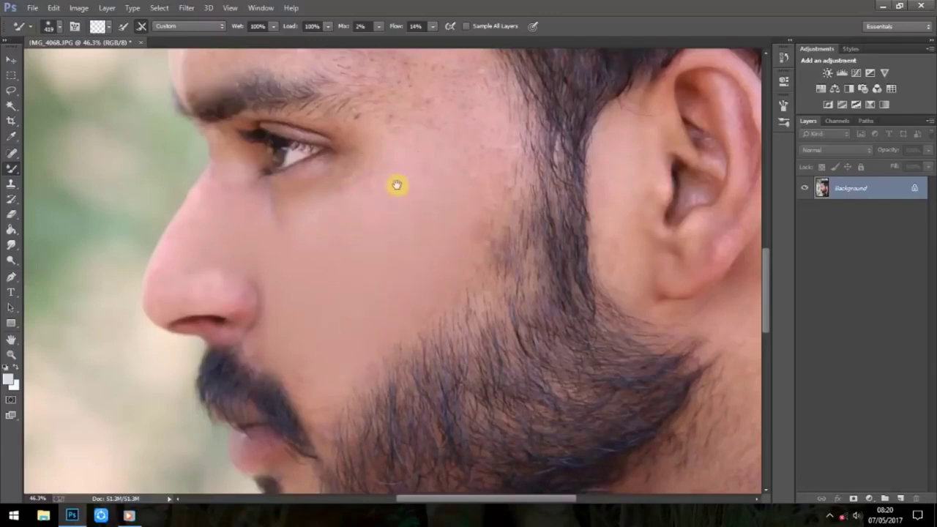
left_click_drag(396, 185, 393, 233)
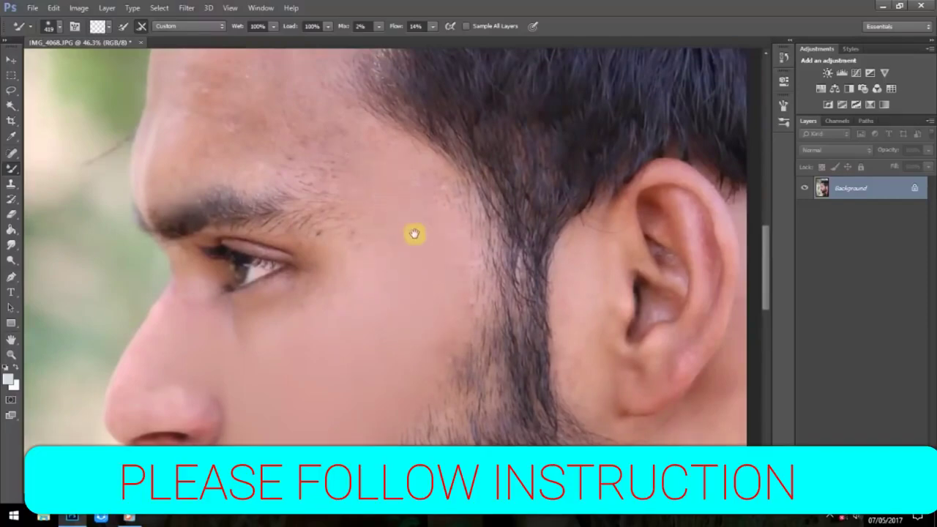
left_click_drag(398, 213, 415, 254)
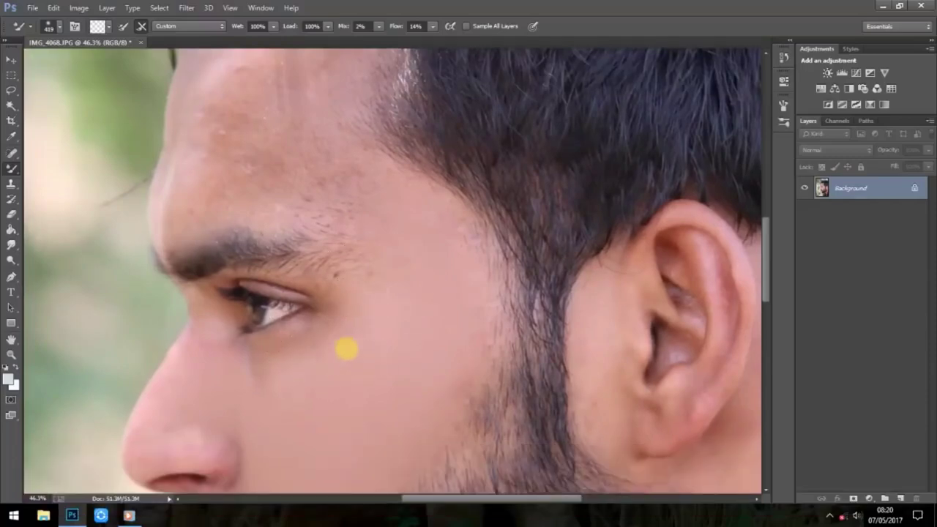
scroll(440, 293, "up", 2)
scroll(410, 323, "up", 1)
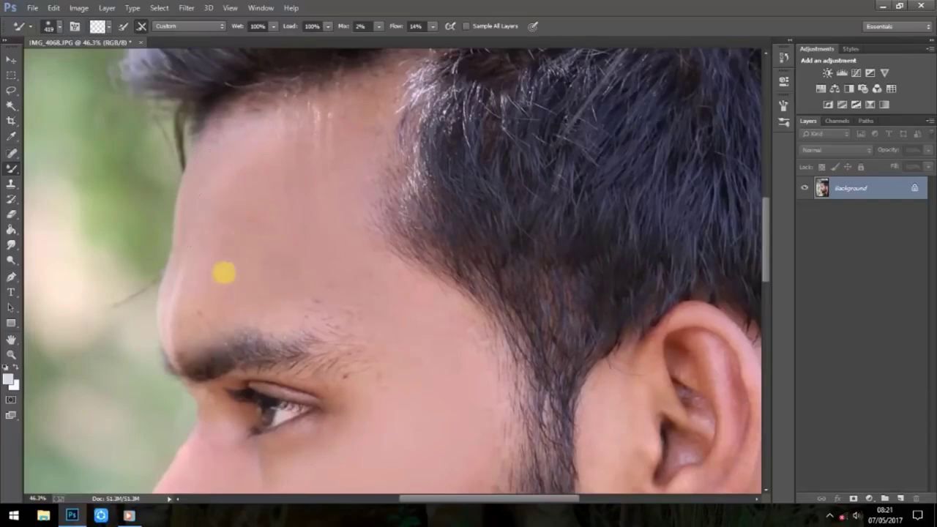
Pan across the beard, neck, eye and ear areas while smoothing with the mixer brush
scroll(412, 142, "down", 1)
scroll(412, 142, "down", 10)
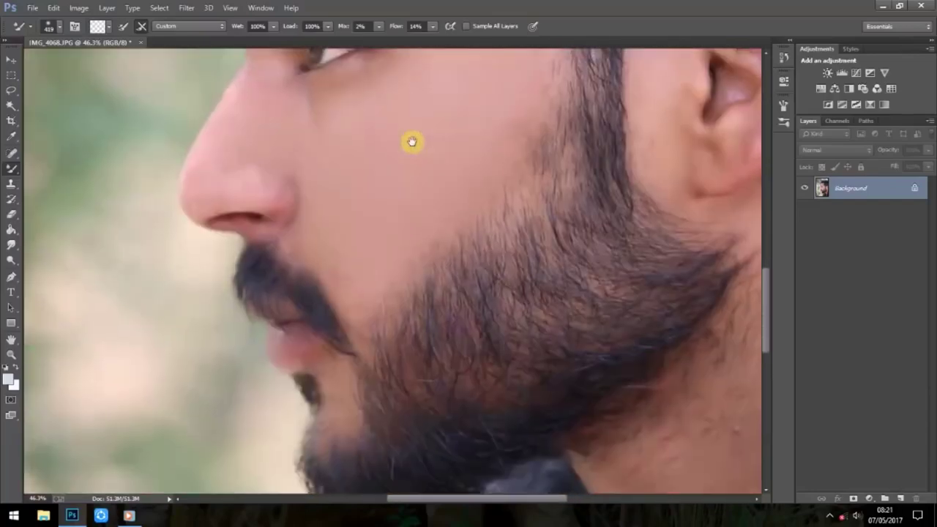
left_click_drag(412, 142, 399, 188)
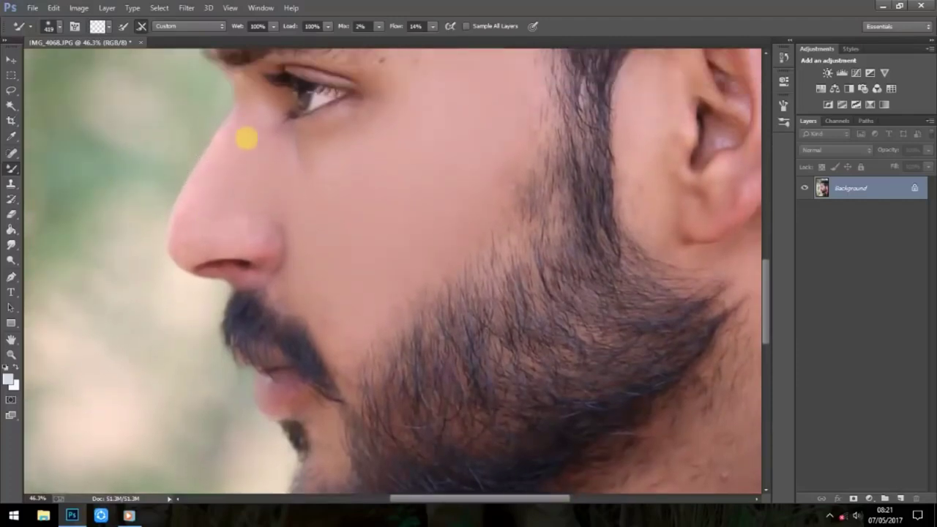
mouse_move(330, 186)
left_mouse_down()
mouse_move(336, 250)
mouse_move(341, 147)
left_mouse_up()
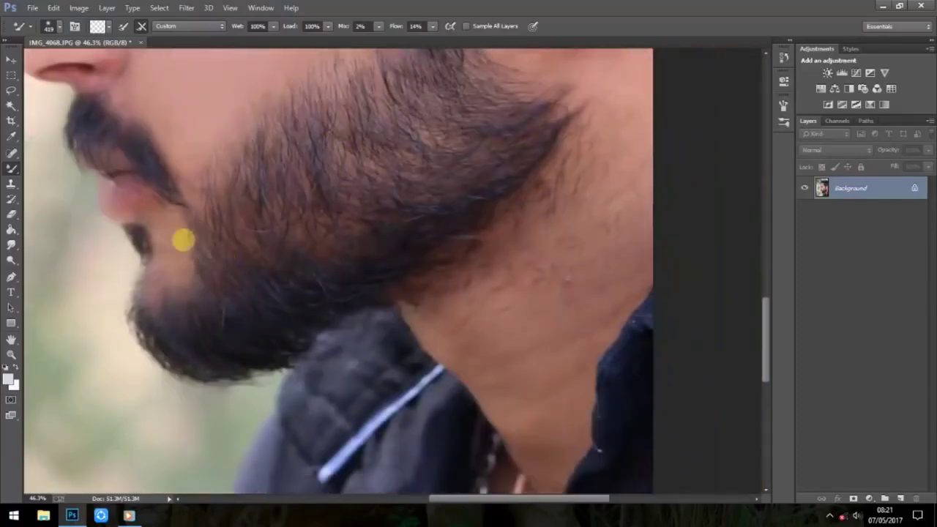
left_click_drag(456, 327, 396, 363)
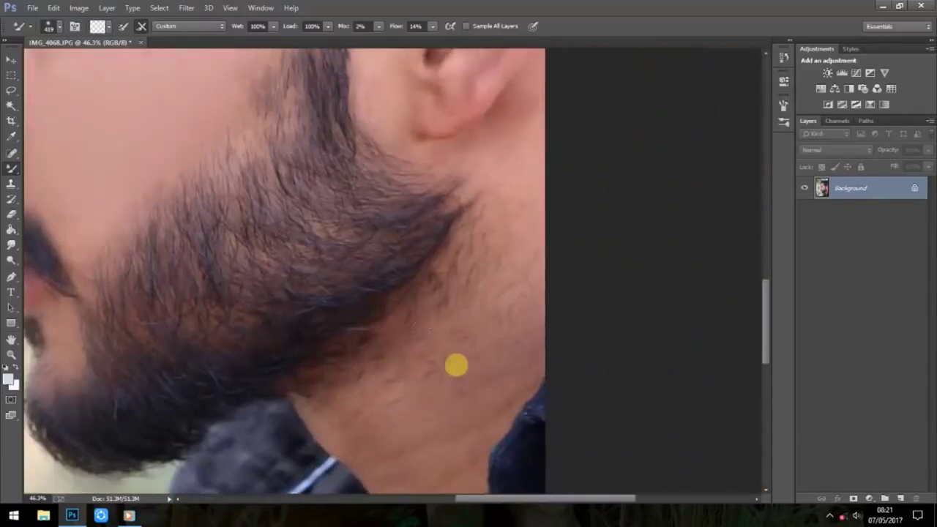
left_click_drag(458, 439, 509, 301)
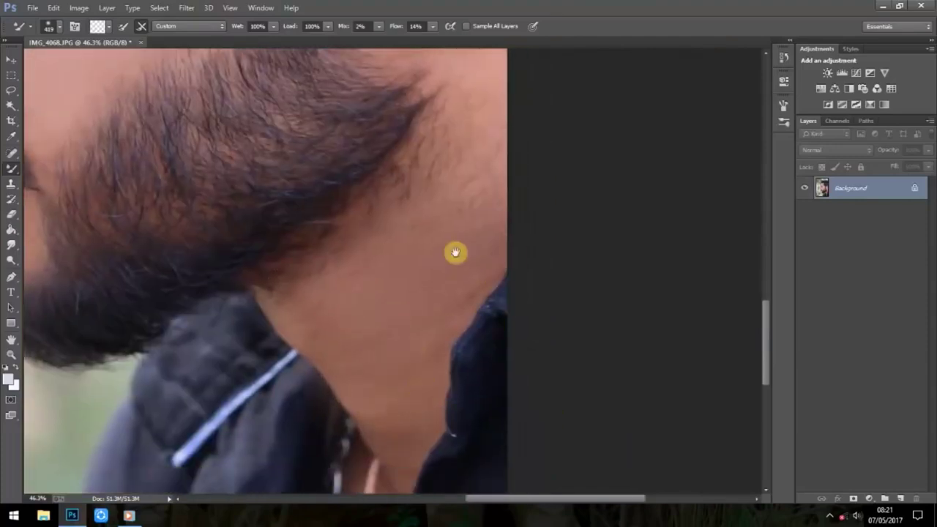
left_click_drag(454, 261, 431, 422)
left_click_drag(456, 304, 432, 388)
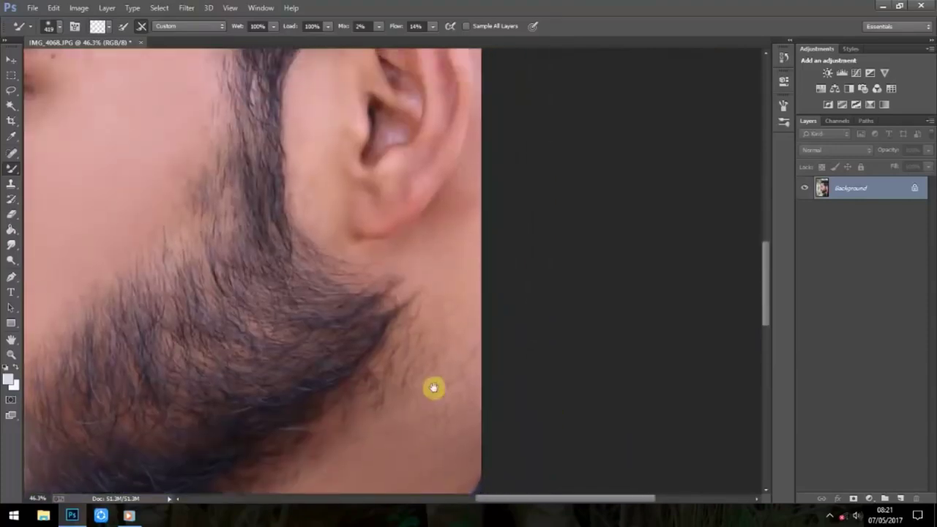
left_click_drag(344, 235, 344, 345)
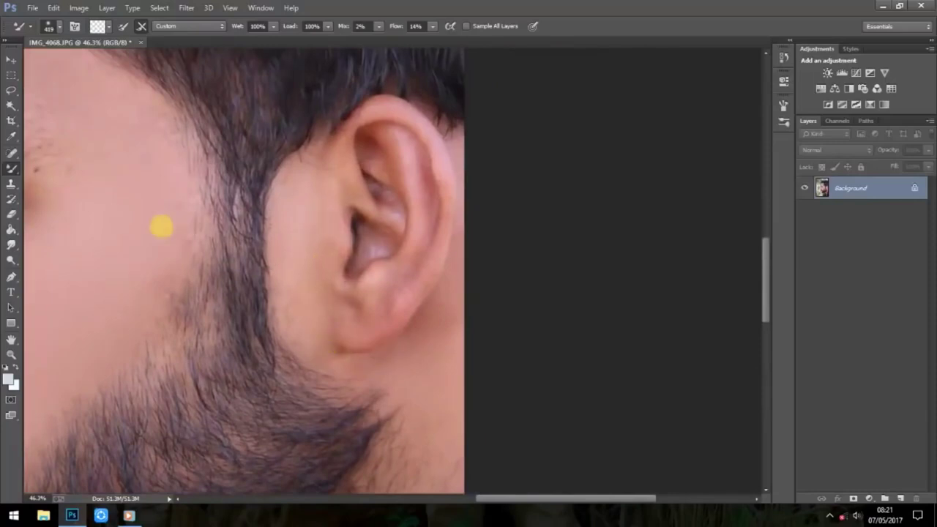
left_click_drag(370, 317, 213, 391)
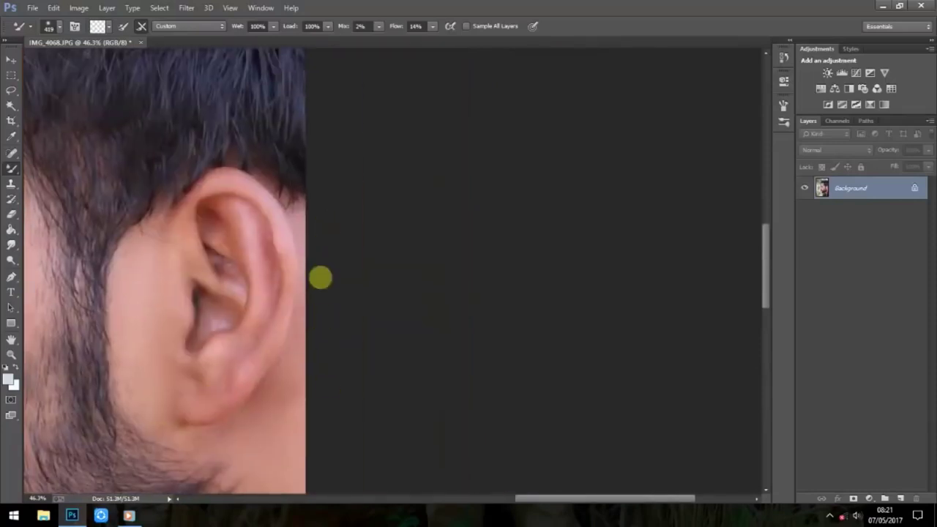
mouse_move(303, 391)
left_mouse_down()
mouse_move(359, 215)
mouse_move(485, 273)
mouse_move(446, 262)
mouse_move(446, 234)
left_mouse_up()
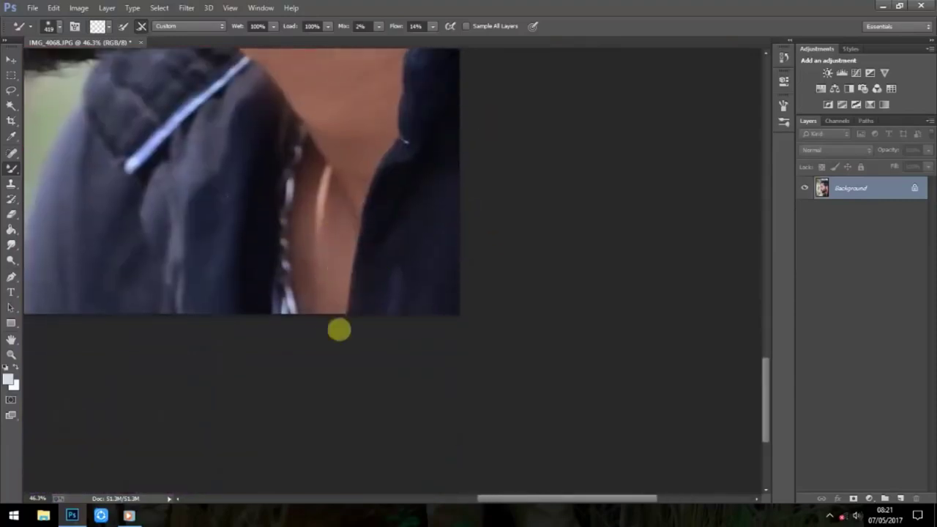
Smooth the cheek skin with mixer-brush strokes and zoom to 67.2% on the jaw and ear
scroll(316, 206, "down", 2)
scroll(352, 256, "down", 1)
scroll(335, 155, "down", 2)
scroll(377, 330, "down", 2)
scroll(296, 202, "up", 2)
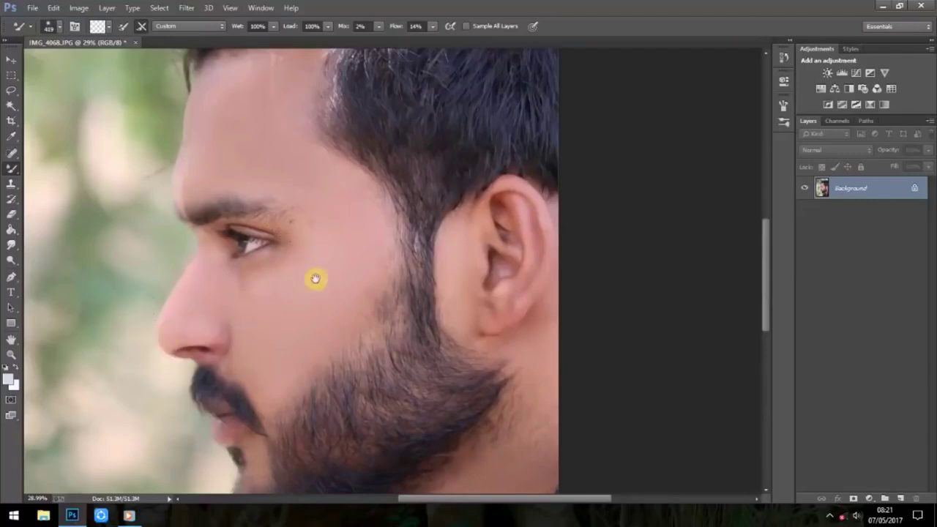
left_click_drag(314, 279, 310, 310)
left_click_drag(291, 273, 336, 281)
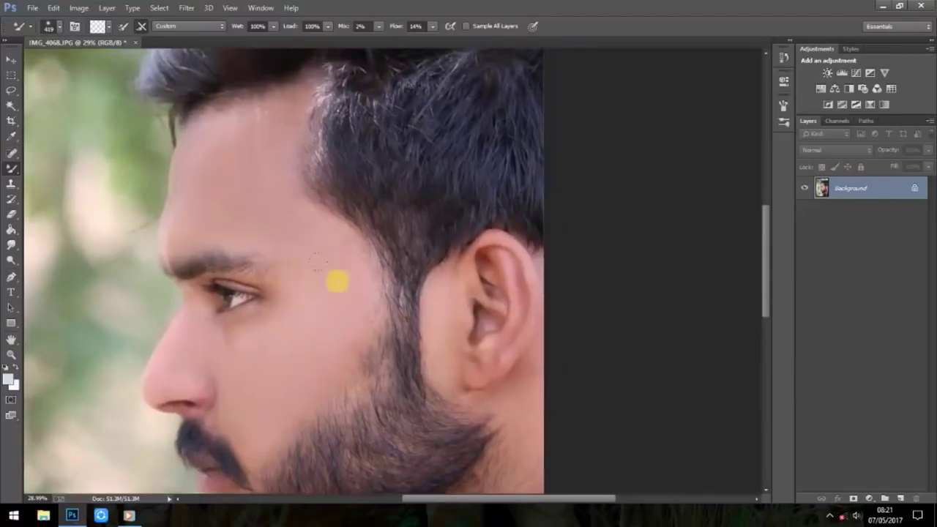
mouse_move(349, 151)
left_mouse_down()
mouse_move(378, 235)
mouse_move(366, 172)
left_mouse_up()
left_click_drag(415, 288, 406, 282)
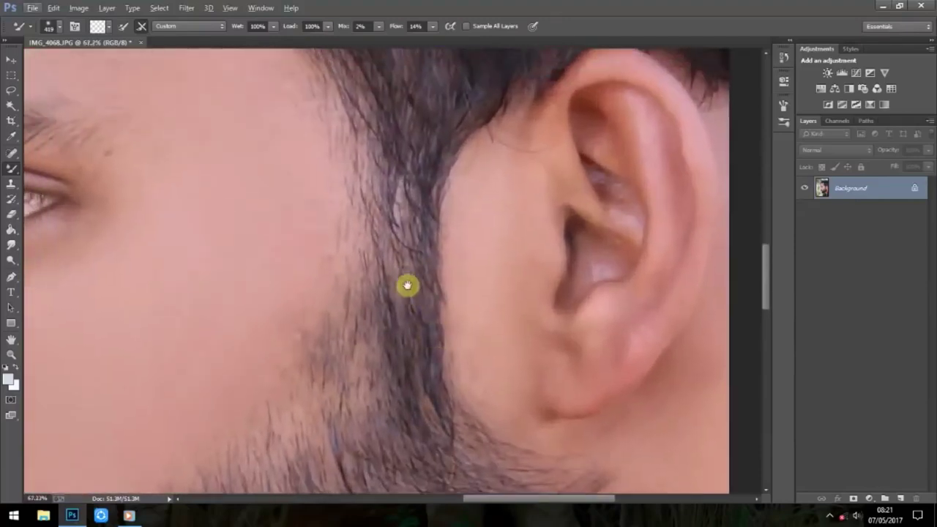
left_click(11, 183)
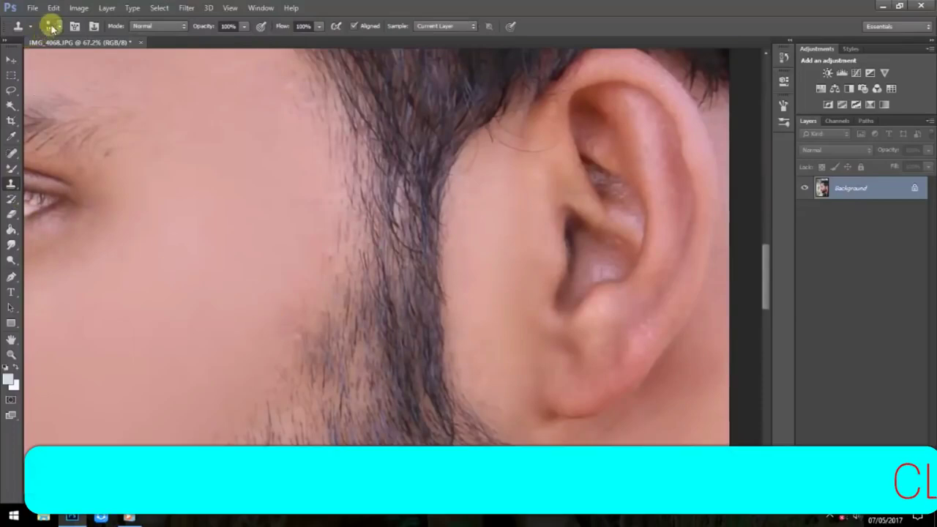
Set the Clone Stamp brush size to 279 px
left_click(49, 26)
left_click_drag(76, 59, 98, 63)
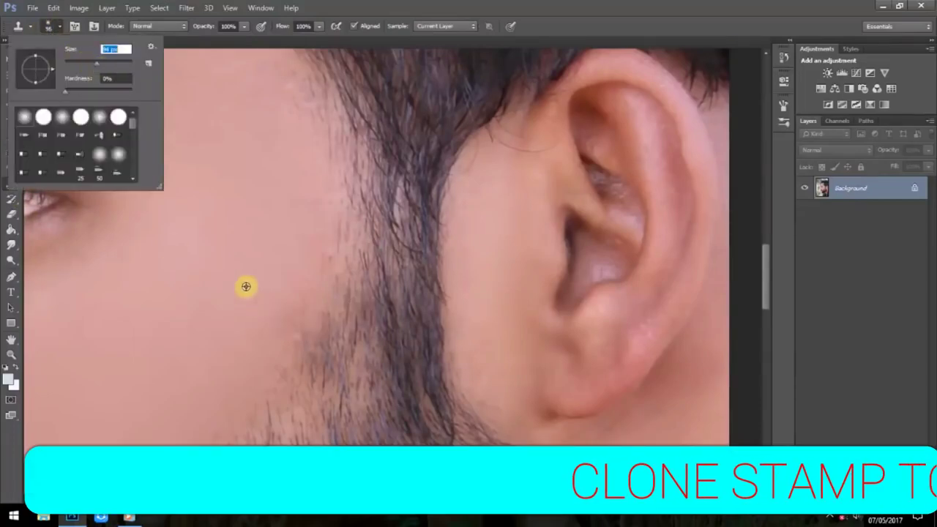
left_click(366, 308)
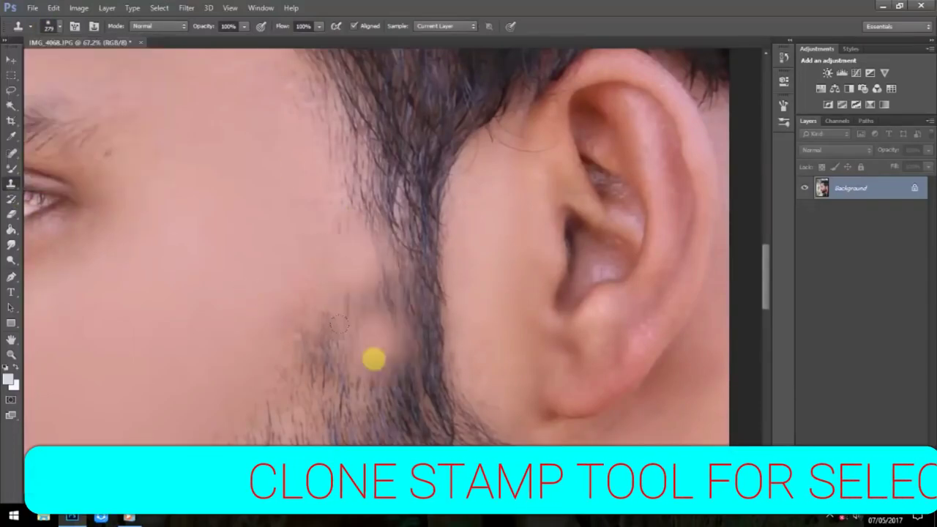
Clone clean skin over the cheek beside the beard, the mid-cheek and the temple
left_click(378, 396)
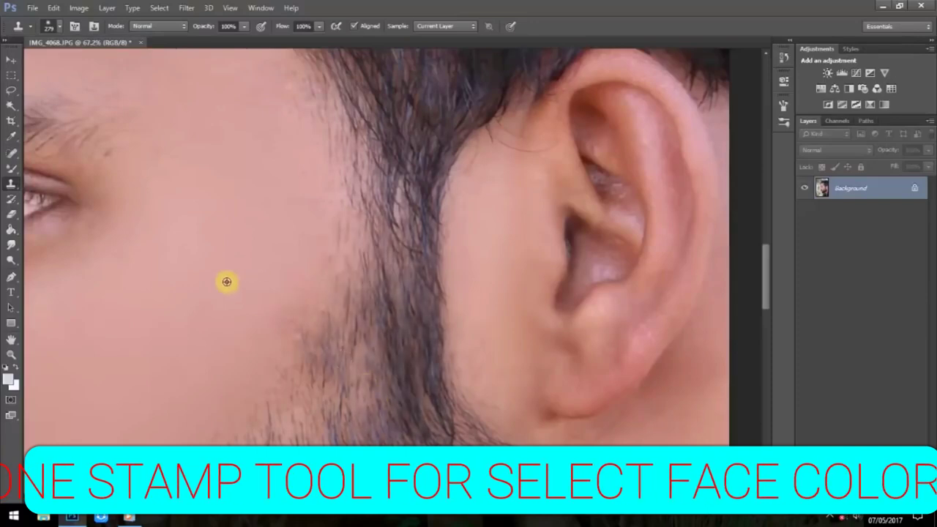
mouse_move(183, 315)
left_mouse_down()
mouse_move(266, 320)
mouse_move(271, 189)
mouse_move(300, 315)
mouse_move(398, 232)
mouse_move(411, 205)
left_mouse_up()
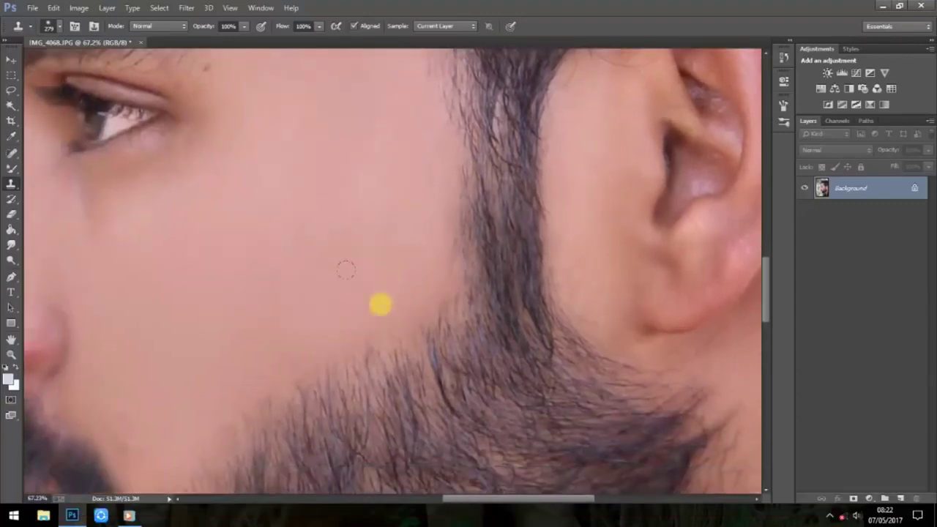
left_click_drag(213, 400, 398, 235)
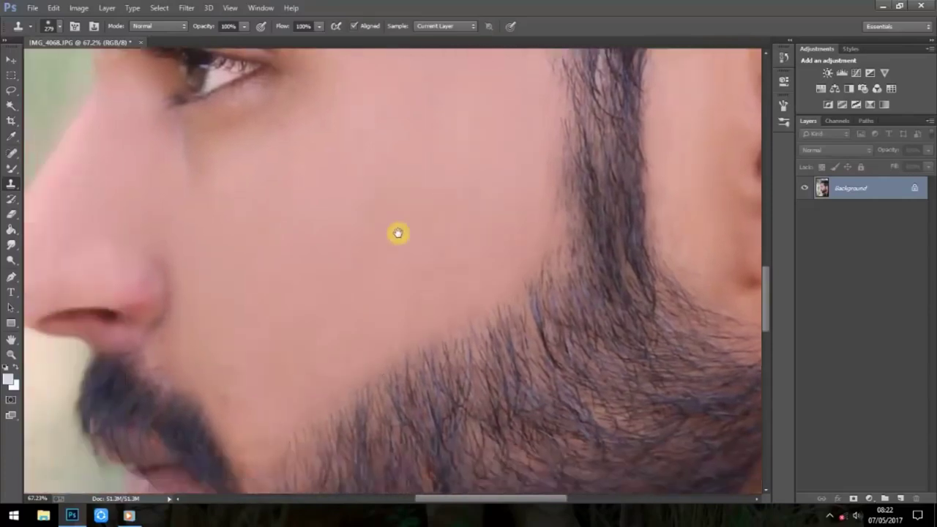
mouse_move(282, 316)
left_mouse_down()
mouse_move(290, 283)
mouse_move(496, 181)
mouse_move(468, 252)
mouse_move(427, 313)
mouse_move(440, 247)
left_mouse_up()
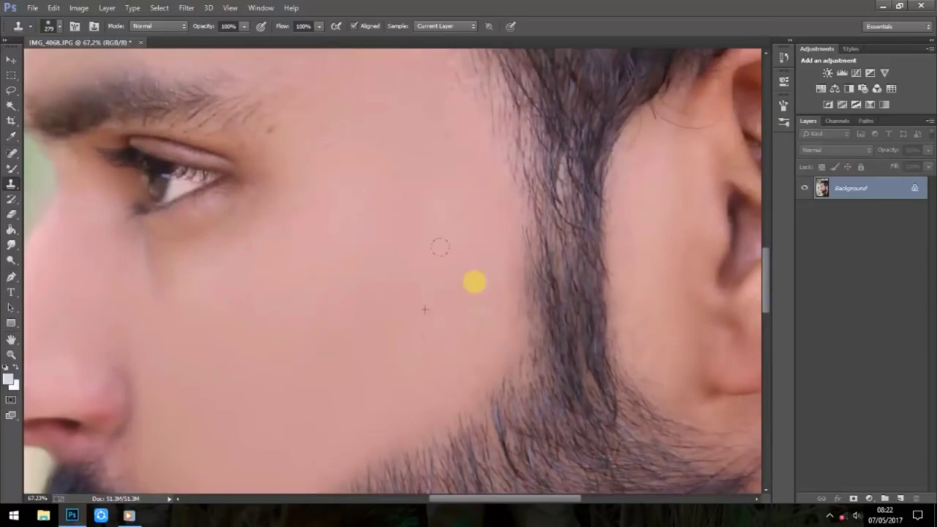
left_click_drag(428, 161, 394, 268)
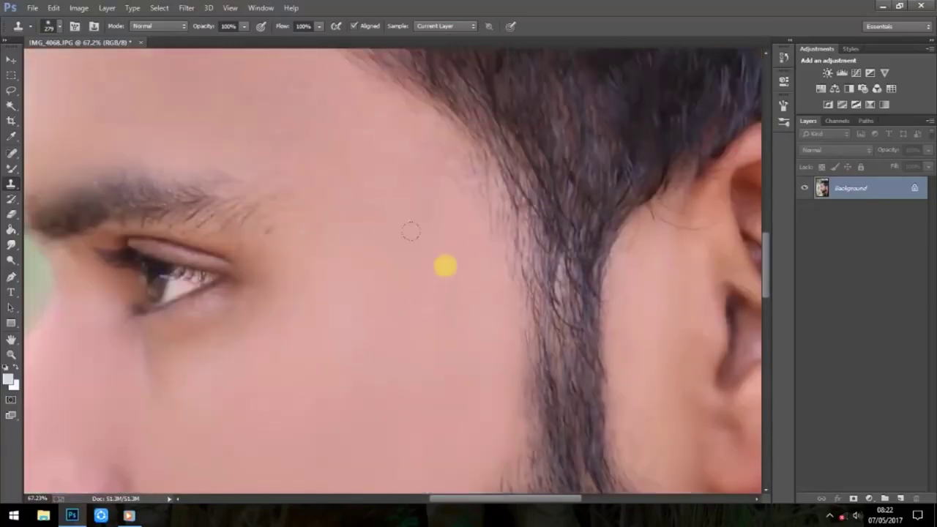
mouse_move(426, 173)
left_mouse_down()
mouse_move(394, 138)
mouse_move(425, 203)
mouse_move(444, 321)
mouse_move(408, 331)
left_mouse_up()
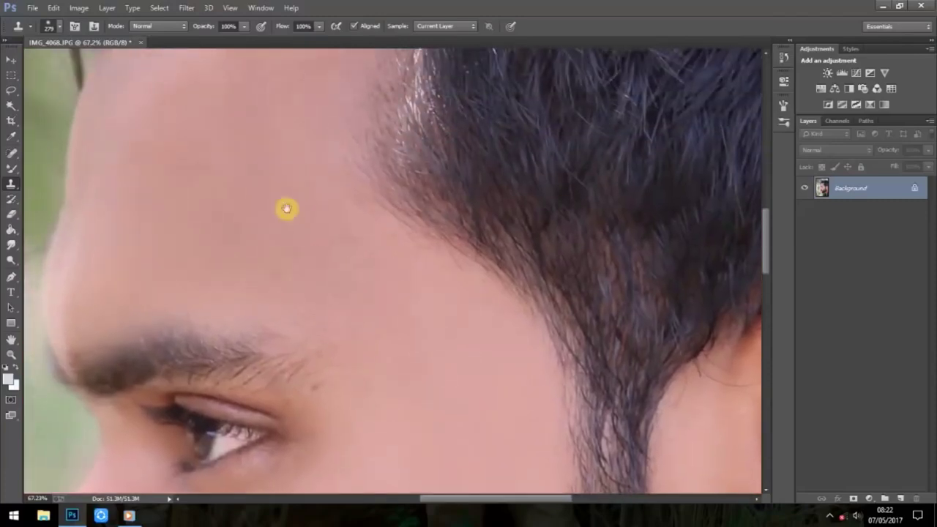
Clone smooth skin over the forehead and cover the dark patch along the hairline
left_click_drag(250, 175, 279, 260)
left_click_drag(356, 152, 360, 167)
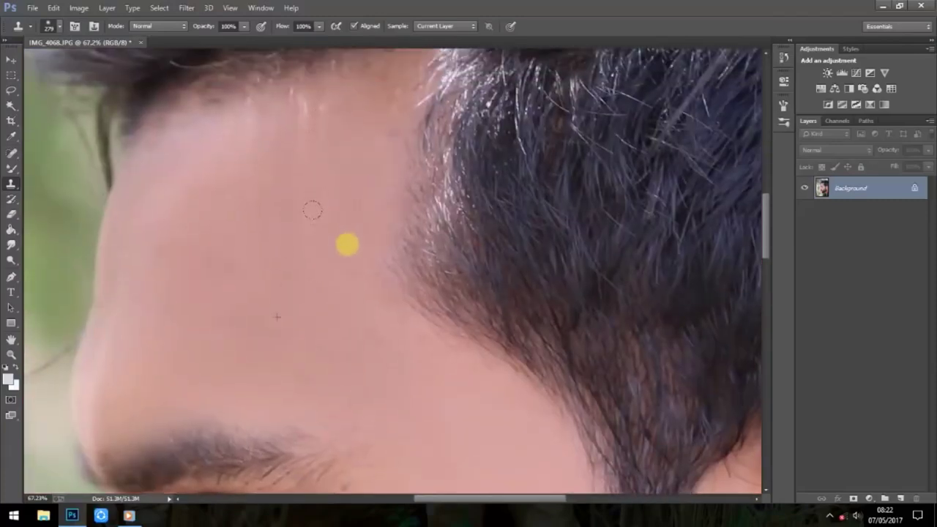
left_click_drag(276, 181, 251, 268)
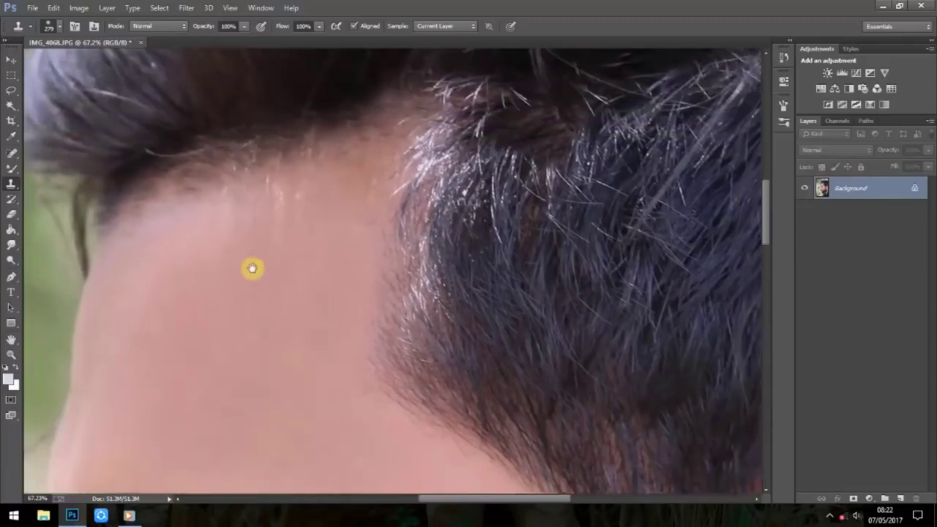
left_click(532, 108)
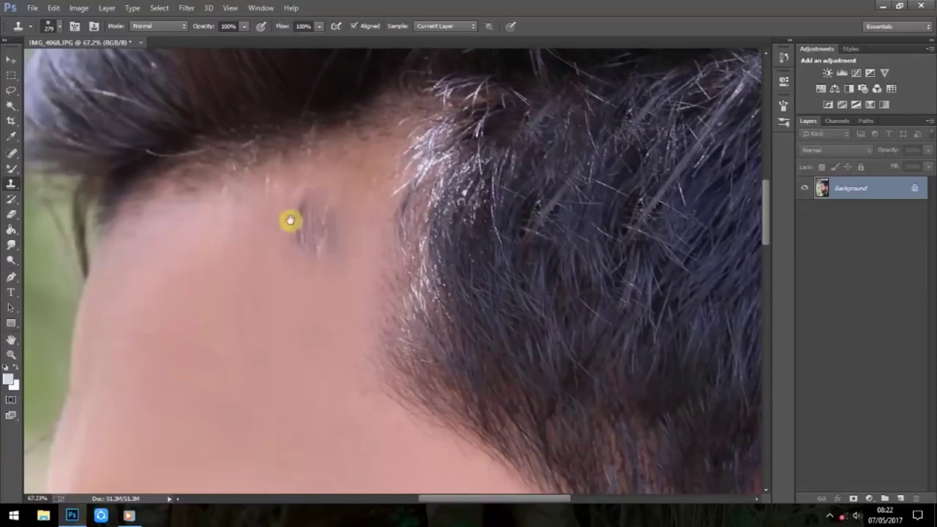
left_click_drag(292, 224, 272, 356)
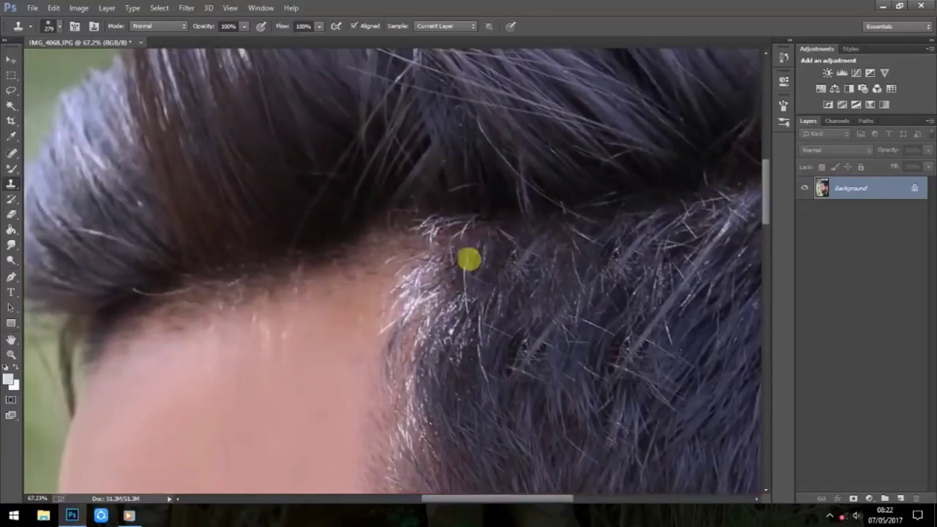
left_click_drag(335, 303, 339, 384)
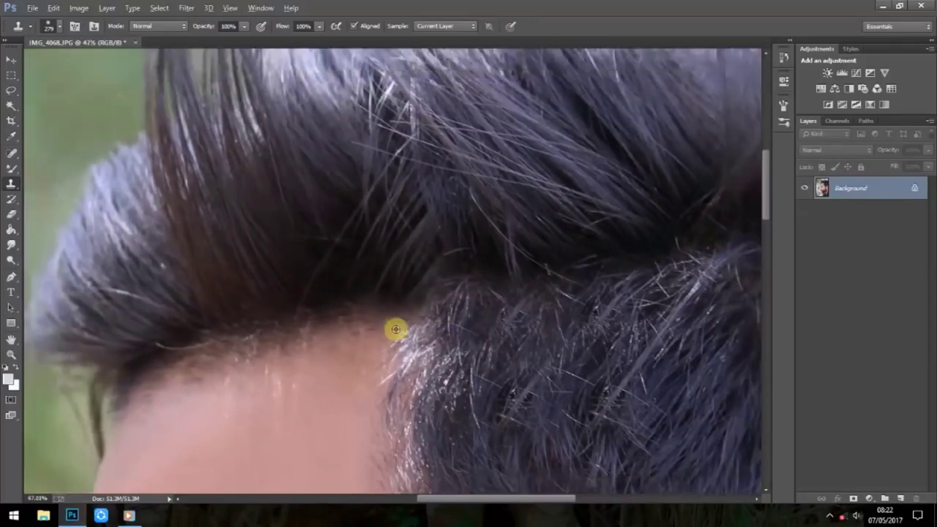
Zoom out and back in to check the retouched portrait
scroll(395, 330, "down", 2)
scroll(402, 349, "down", 2)
scroll(418, 356, "down", 2)
scroll(427, 358, "up", 1)
scroll(429, 315, "up", 1)
scroll(429, 316, "up", 1)
scroll(429, 316, "up", 1)
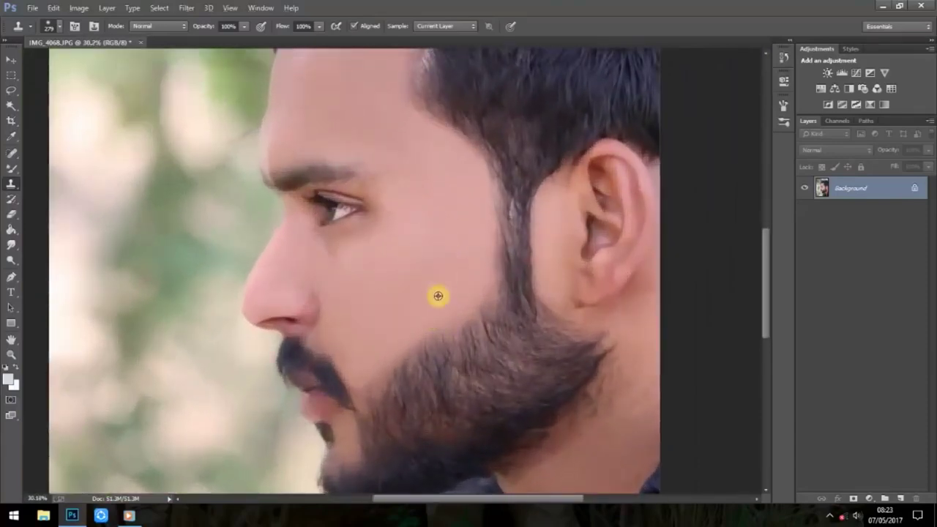
scroll(438, 296, "down", 2)
scroll(437, 297, "down", 2)
scroll(423, 244, "up", 2)
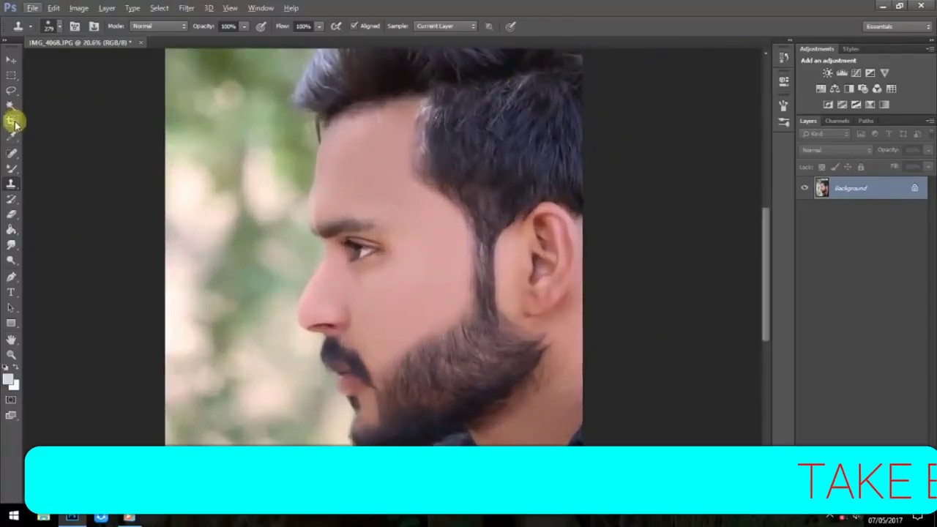
Switch back to the Mixer Brush and reduce its size to 64
left_click(16, 167)
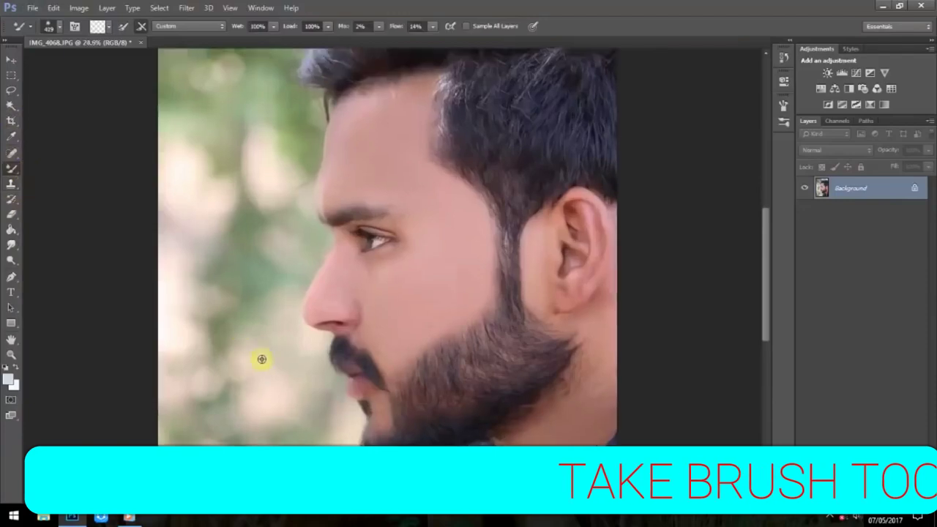
scroll(259, 359, "up", 2)
scroll(495, 334, "up", 2)
scroll(349, 320, "up", 2)
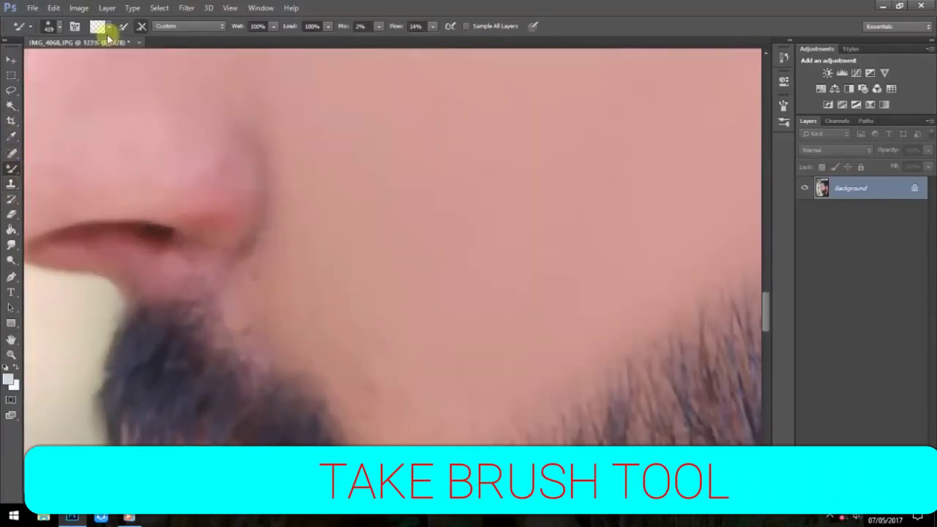
left_click(58, 26)
key("Return")
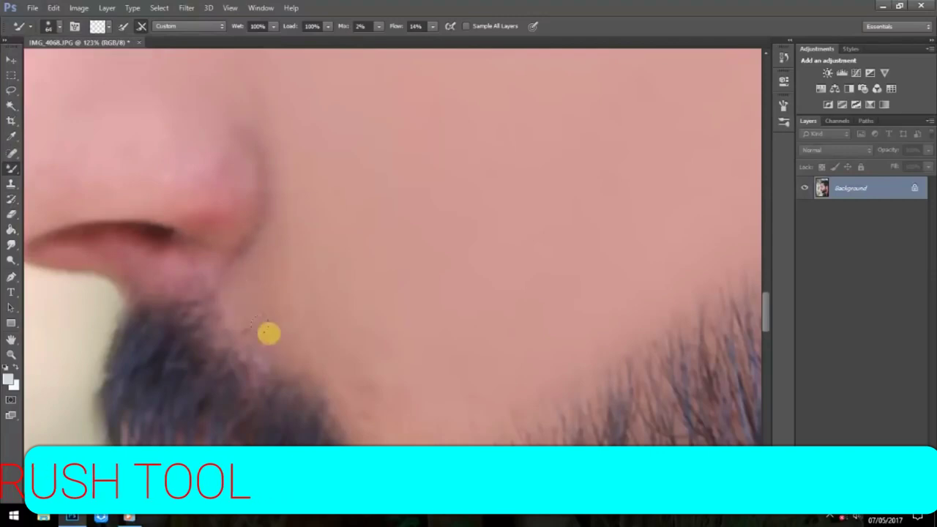
Blend the skin smooth on the cheek, around the nose, on the neck and forehead
scroll(282, 271, "up", 1)
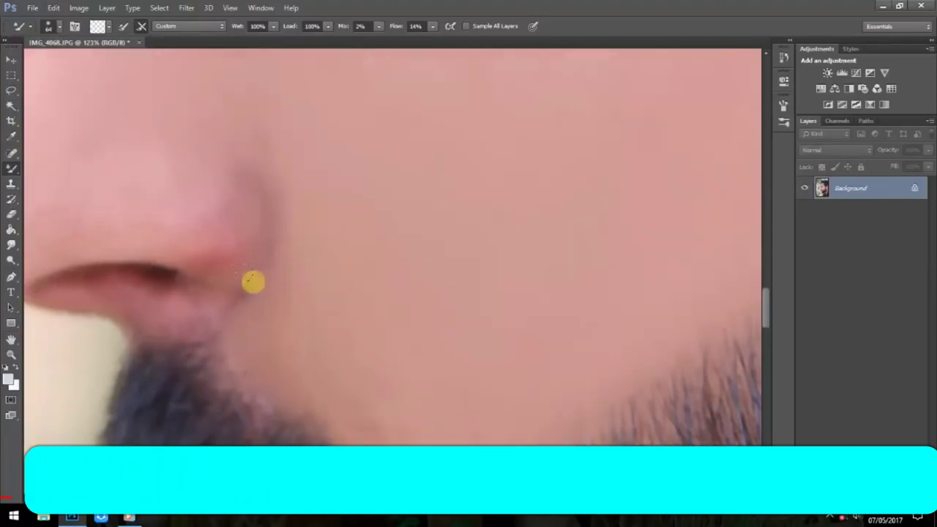
scroll(349, 144, "down", 5)
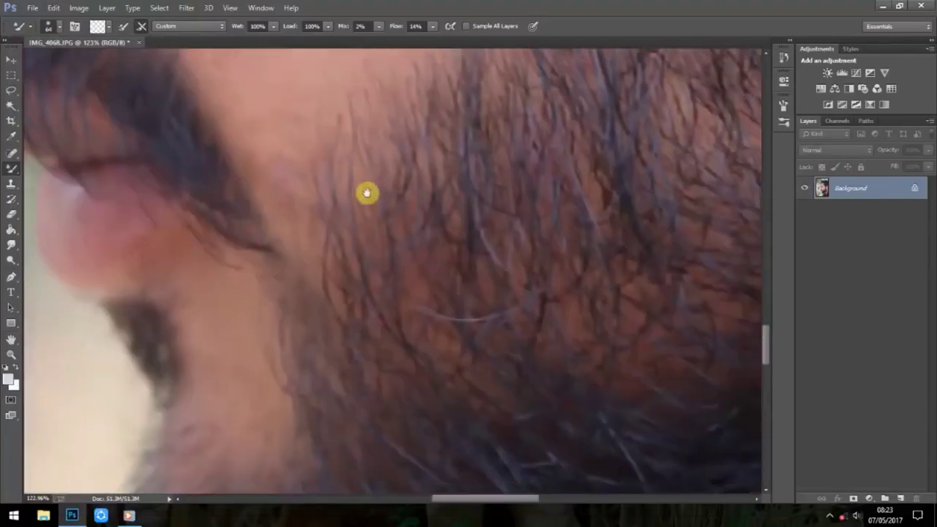
scroll(373, 220, "down", 1)
scroll(330, 219, "down", 2)
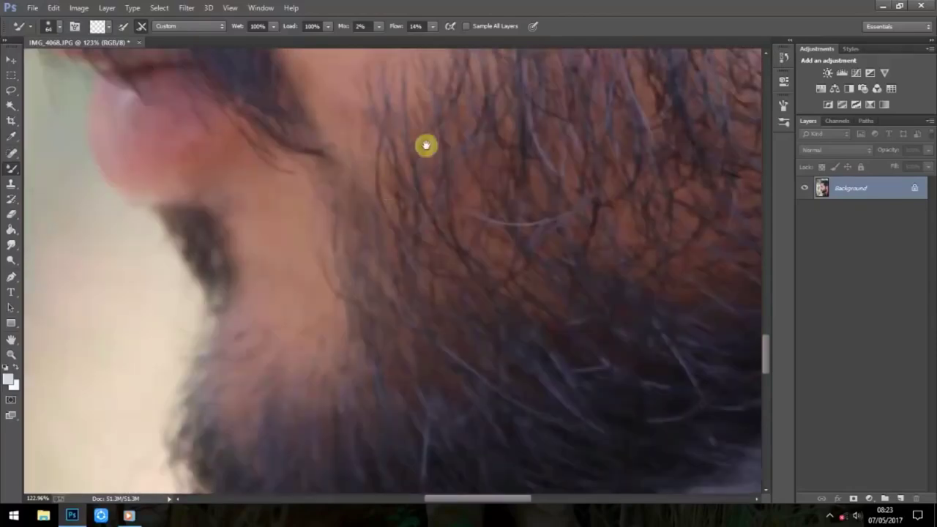
scroll(447, 248, "right", 5)
scroll(460, 209, "down", 3)
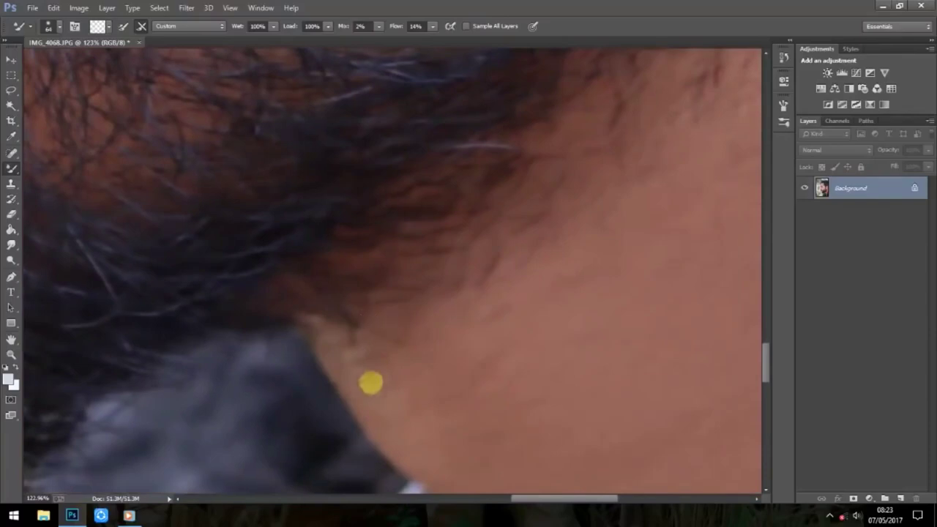
scroll(439, 341, "down", 3)
scroll(493, 341, "down", 3)
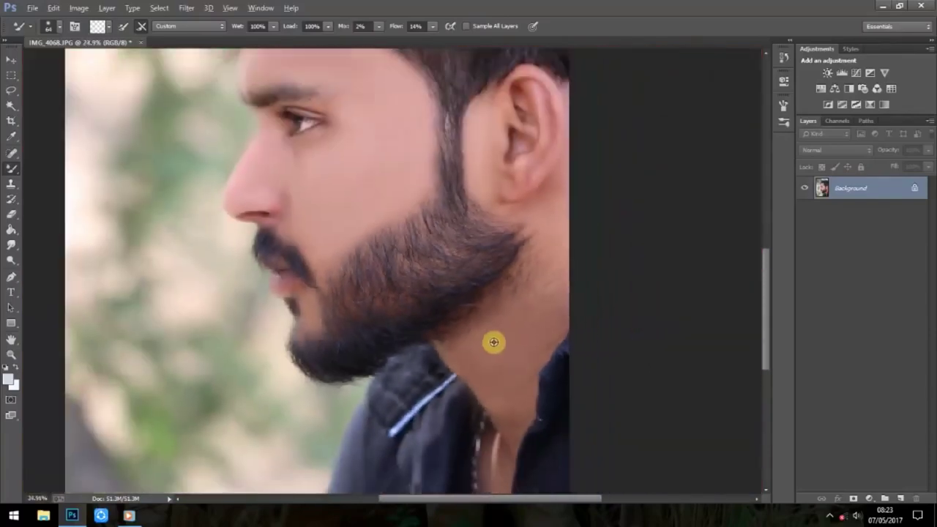
scroll(493, 341, "down", 2)
scroll(495, 341, "up", 2)
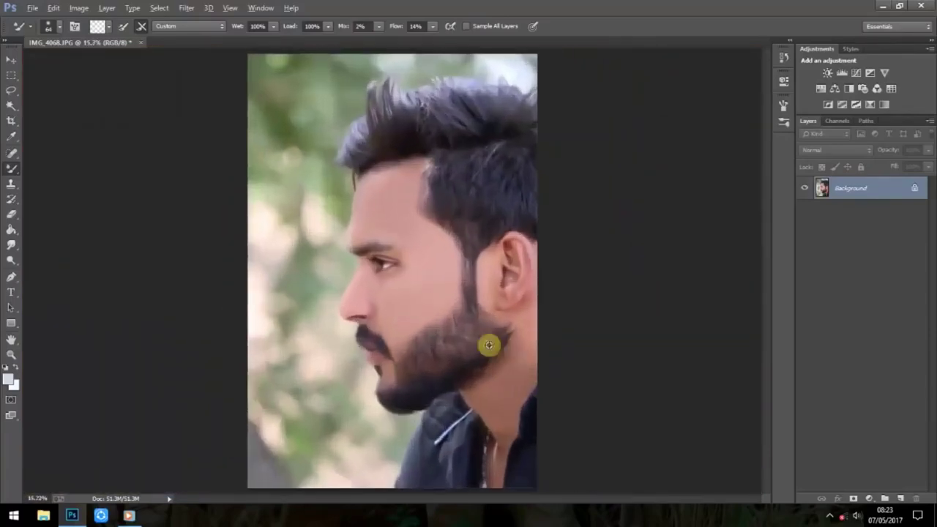
scroll(469, 300, "up", 2)
scroll(457, 252, "up", 2)
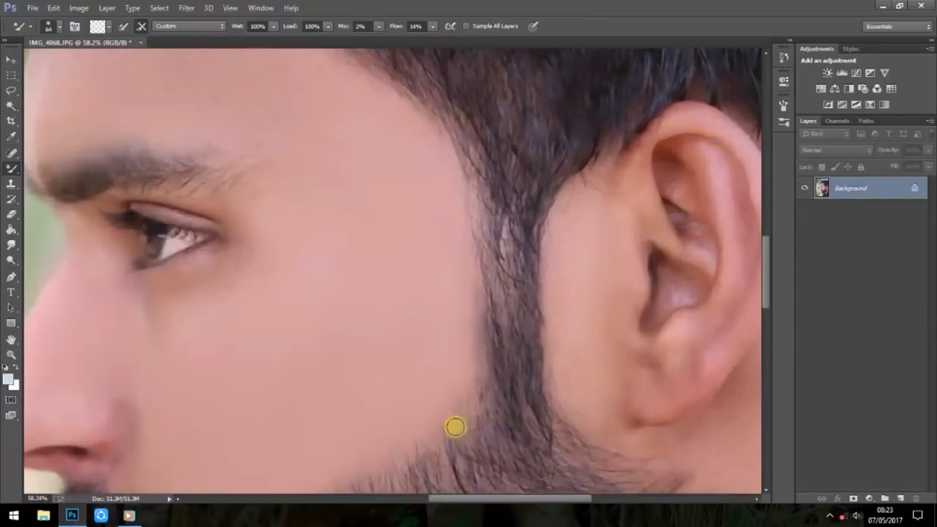
scroll(512, 316, "down", 1)
scroll(513, 317, "down", 1)
scroll(514, 318, "down", 2)
scroll(514, 317, "down", 1)
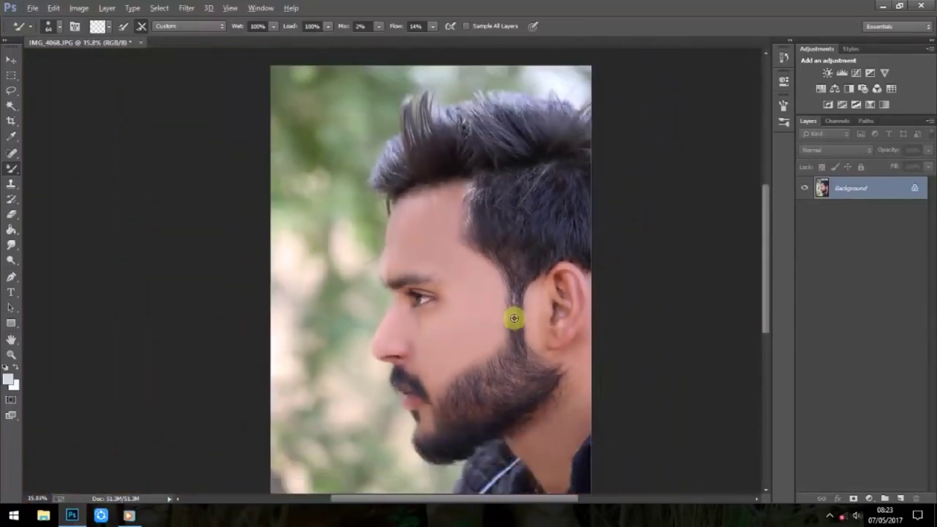
scroll(412, 161, "up", 2)
scroll(350, 158, "up", 2)
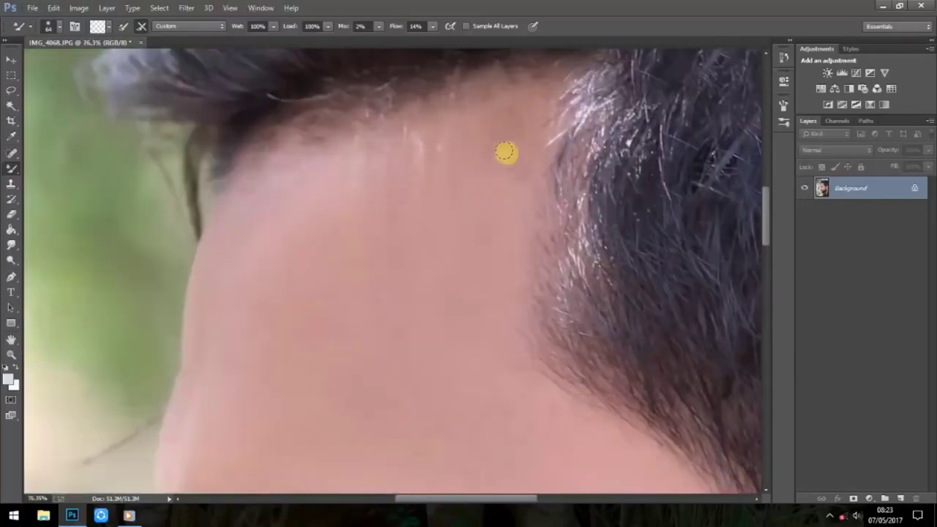
scroll(596, 203, "down", 2)
scroll(600, 220, "down", 2)
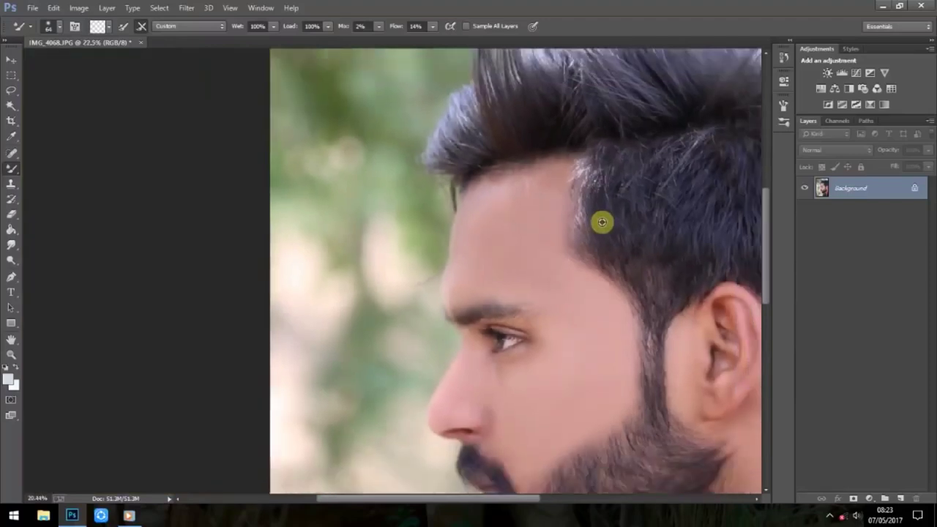
scroll(600, 222, "down", 1)
Apply Color Efex Pro 4's Contrast Colour Range filter to the portrait
left_click(132, 9)
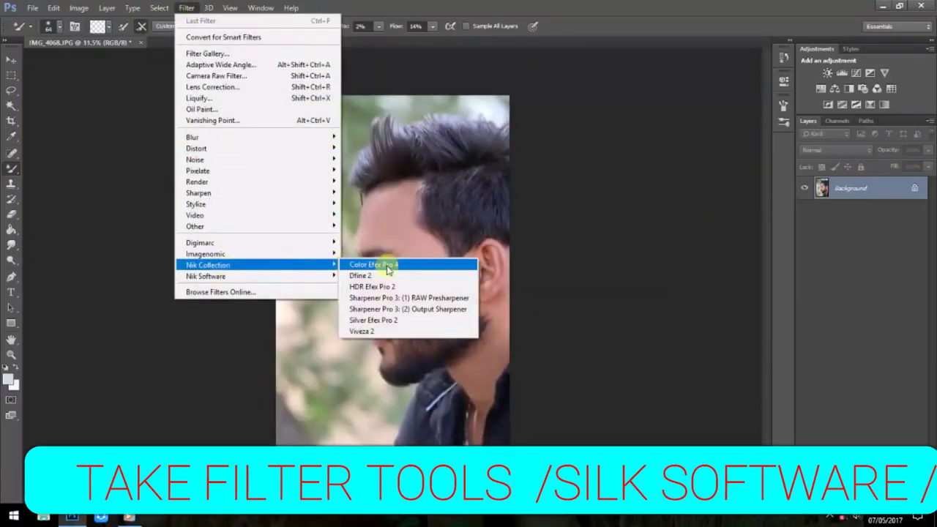
mouse_move(208, 265)
left_click(386, 265)
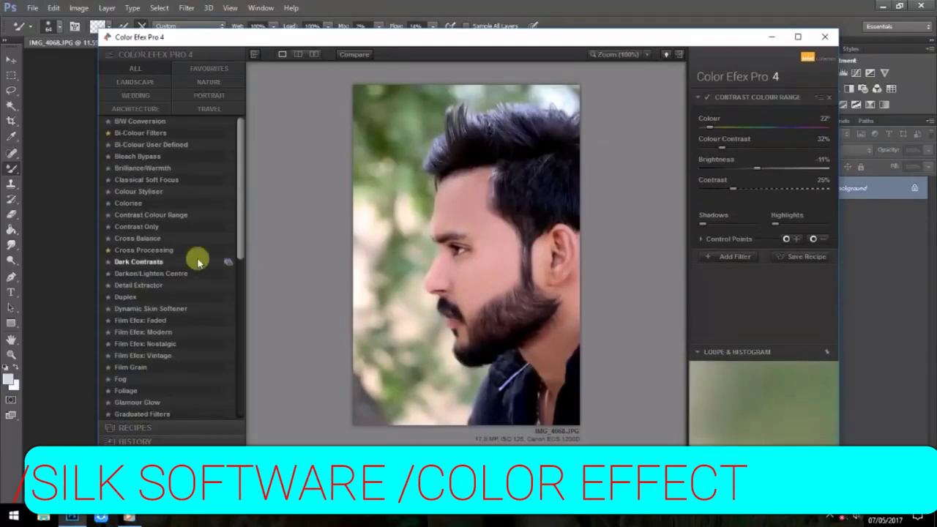
left_click(159, 216)
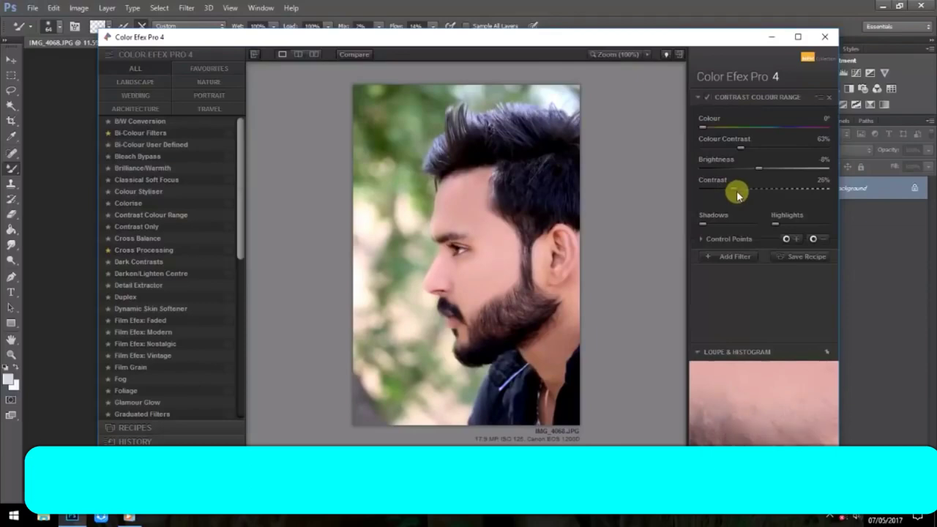
left_click(812, 456)
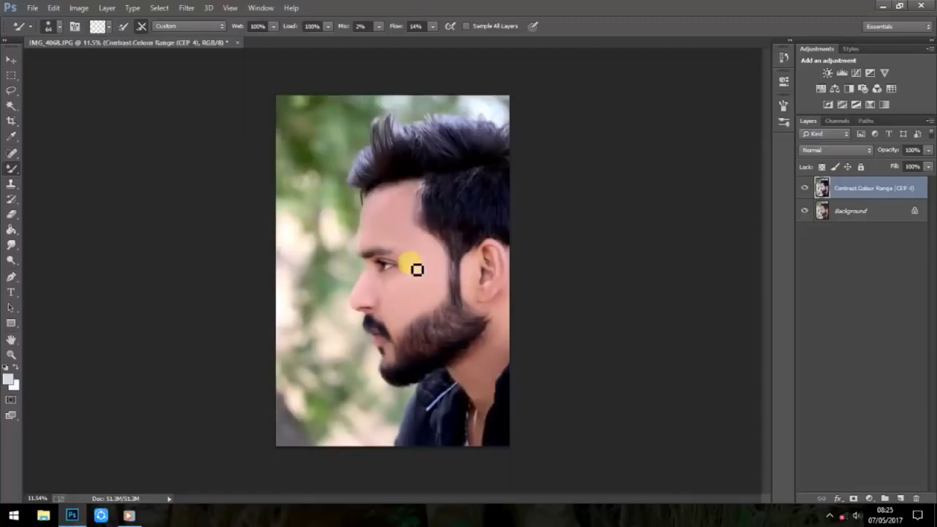
Shift the Greens hue to +100 in the Camera Raw Filter's HSL panel
left_click(189, 8)
left_click(194, 76)
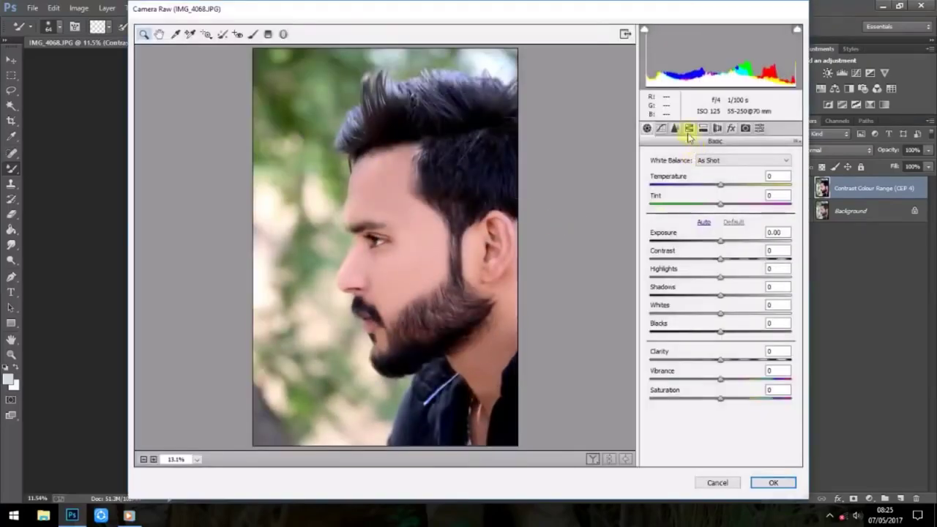
left_click(689, 130)
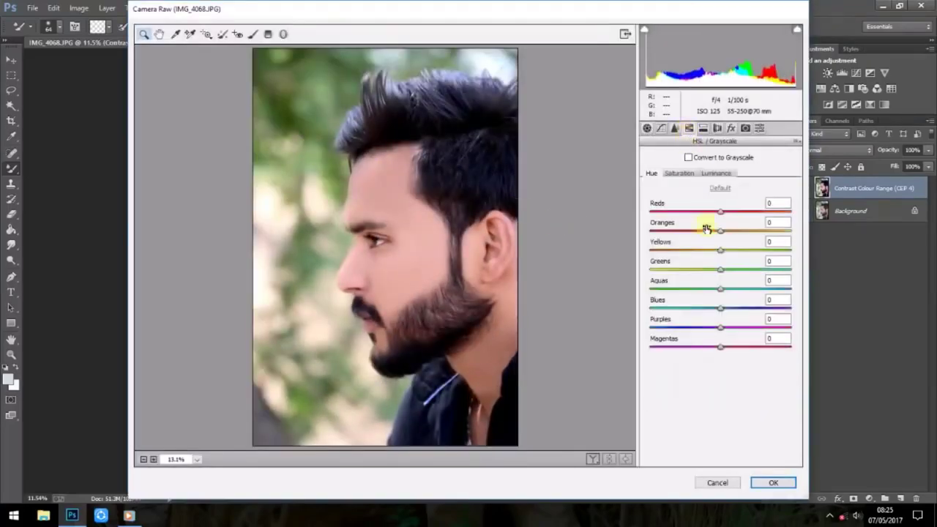
left_click_drag(720, 271, 786, 273)
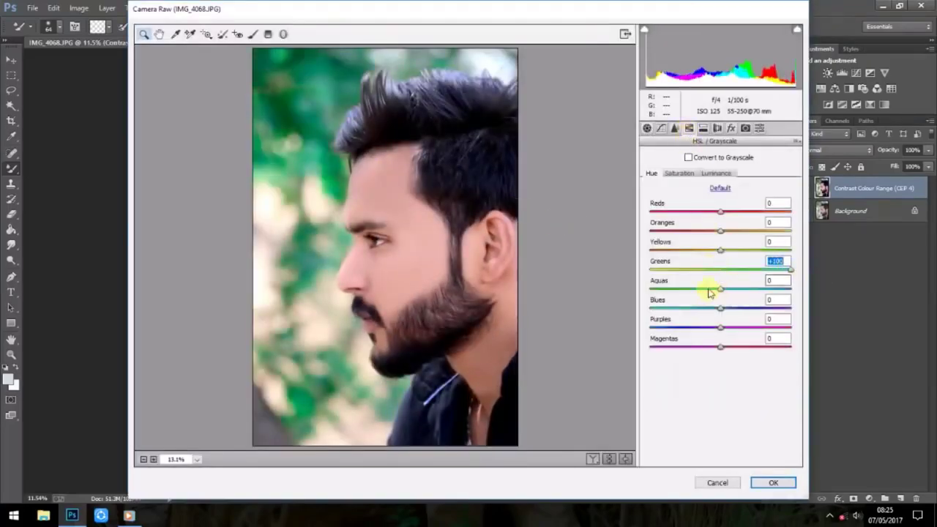
left_click(770, 483)
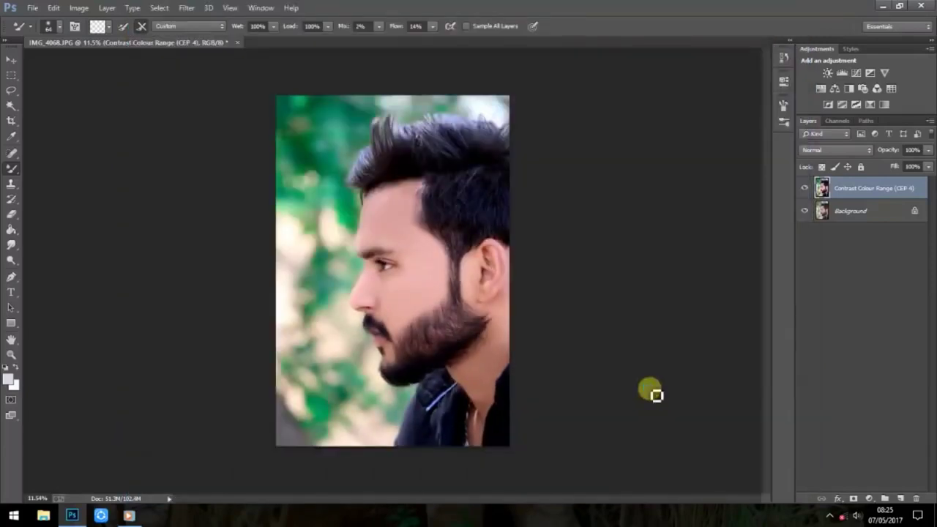